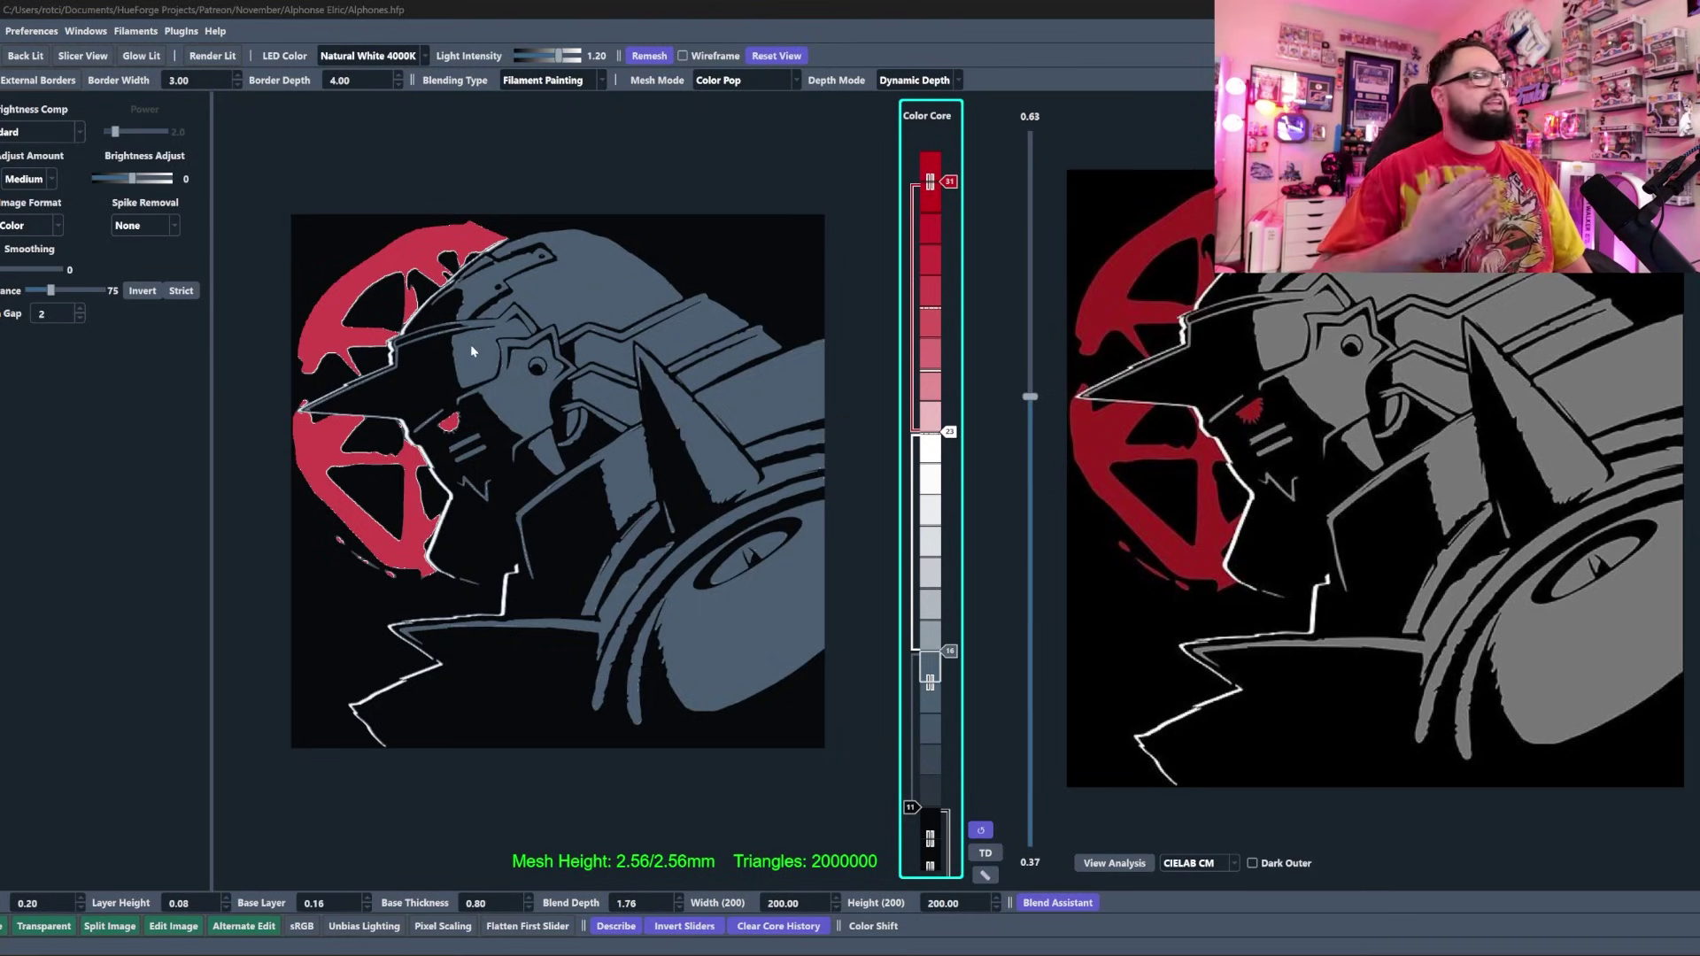
Tilt the sliced relief preview to inspect its depth, leaving the 0.80 base thickness unchanged.
left_click_drag(475, 275, 605, 449)
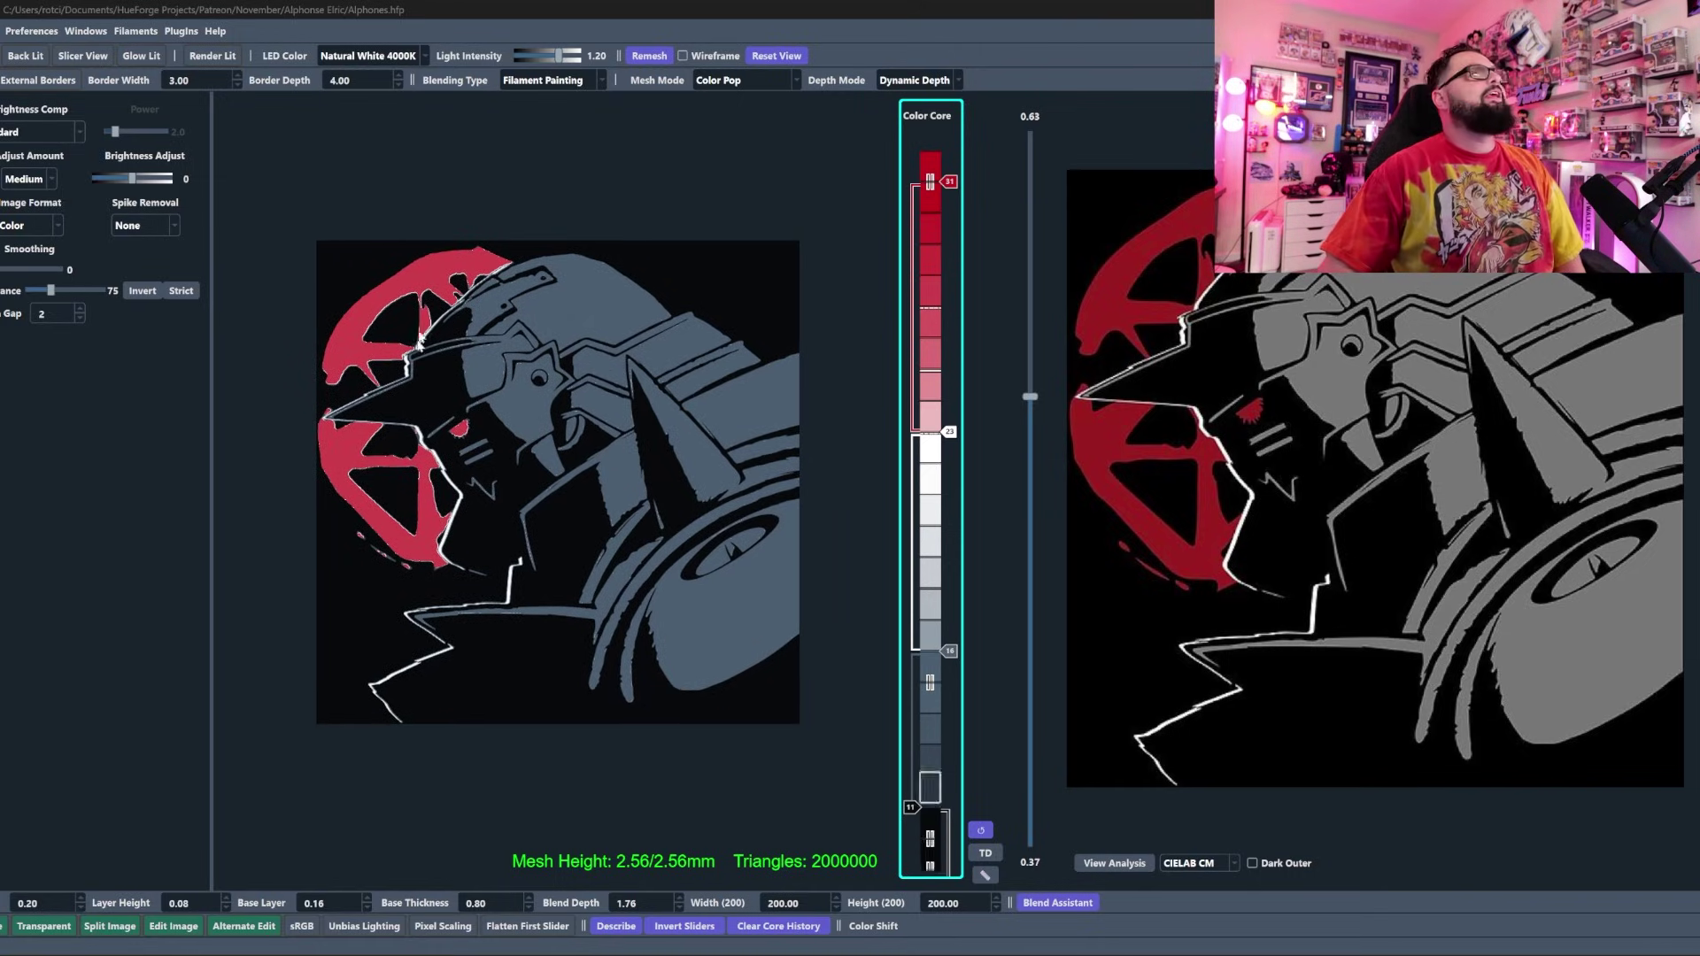
left_click_drag(328, 237, 576, 283)
left_click_drag(567, 567, 649, 636)
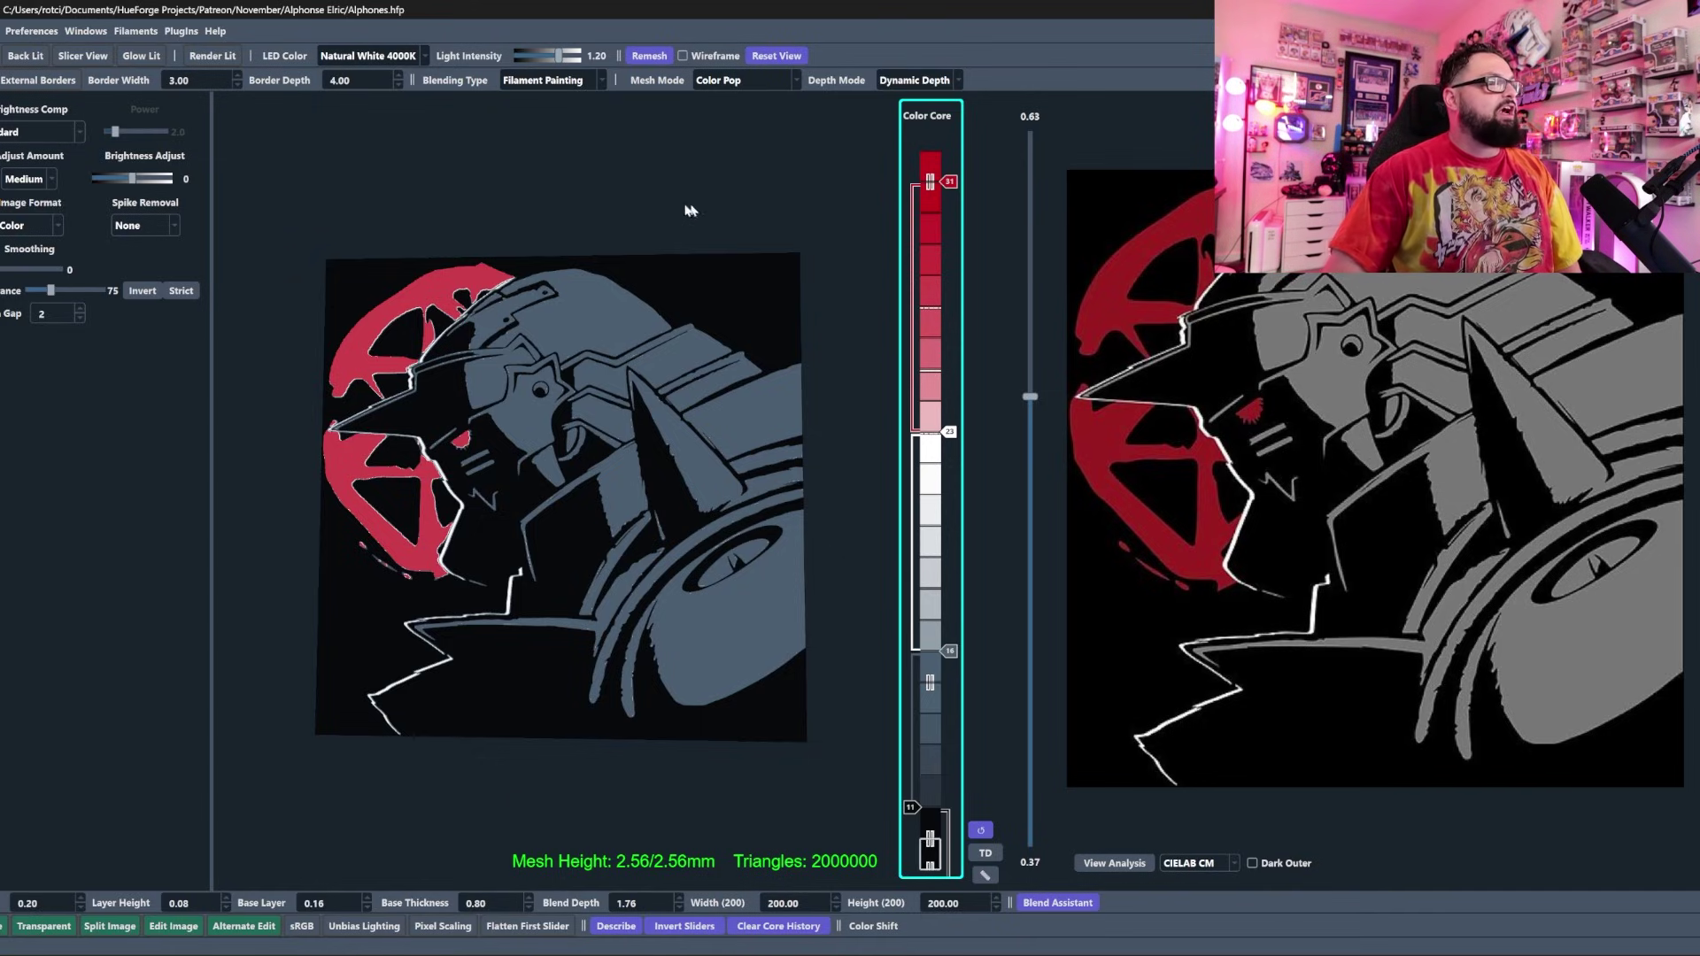
left_click_drag(588, 588, 532, 797)
double_click(478, 903)
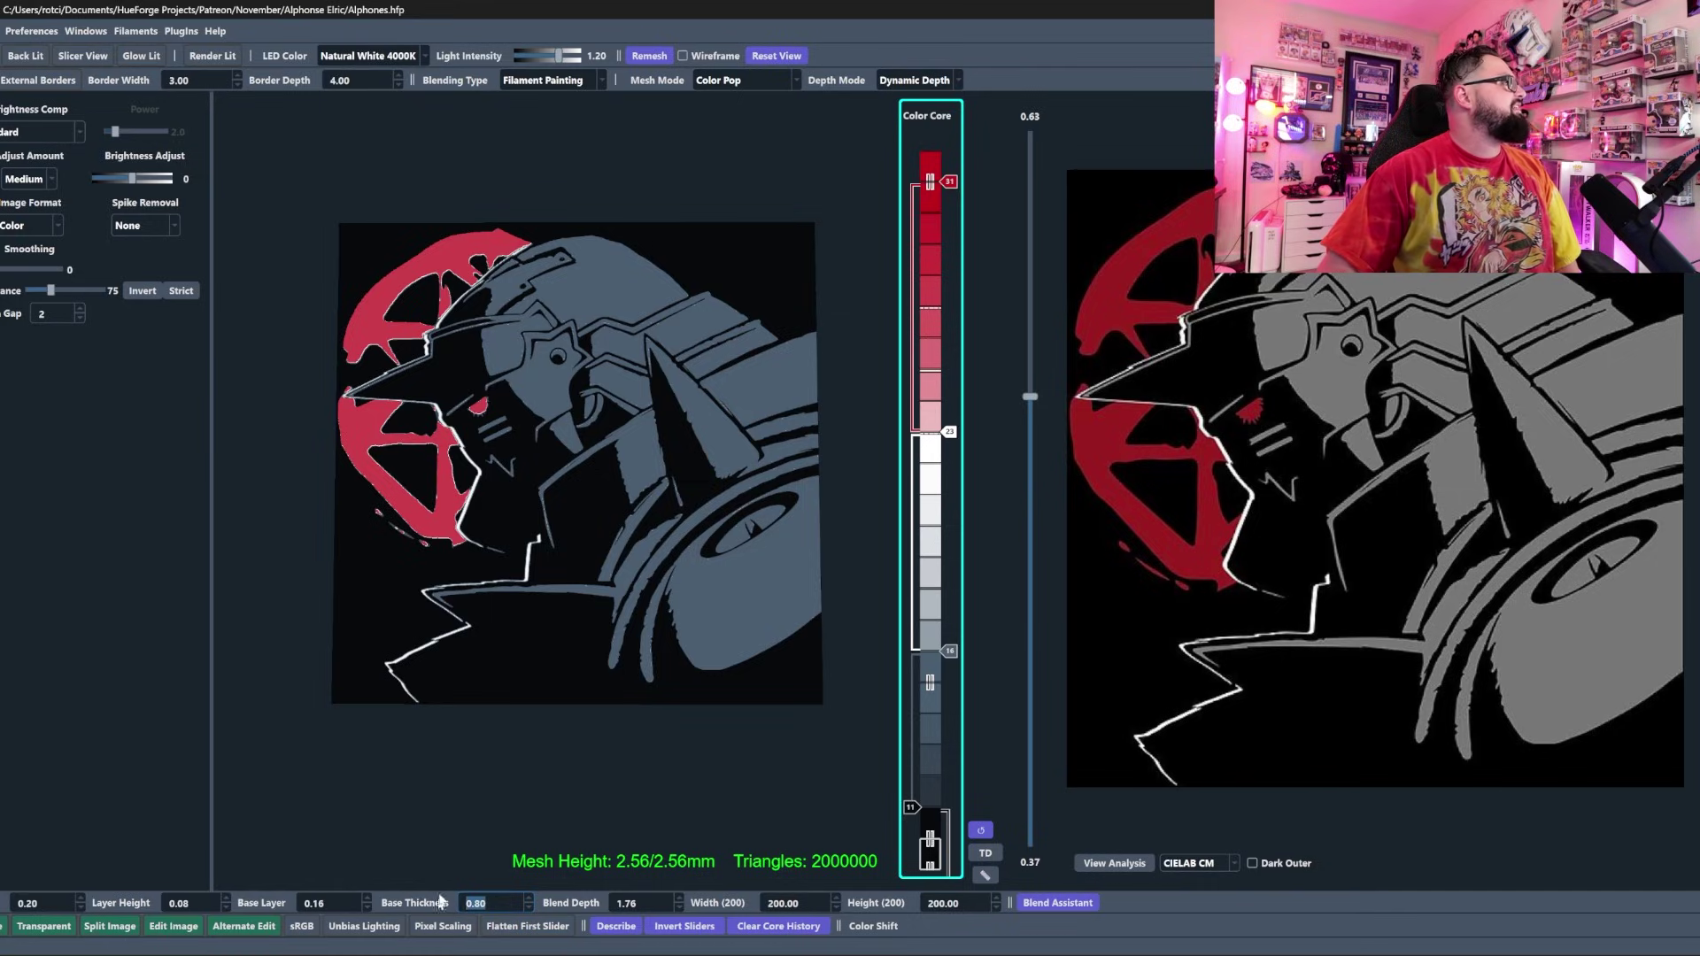
left_click(603, 806)
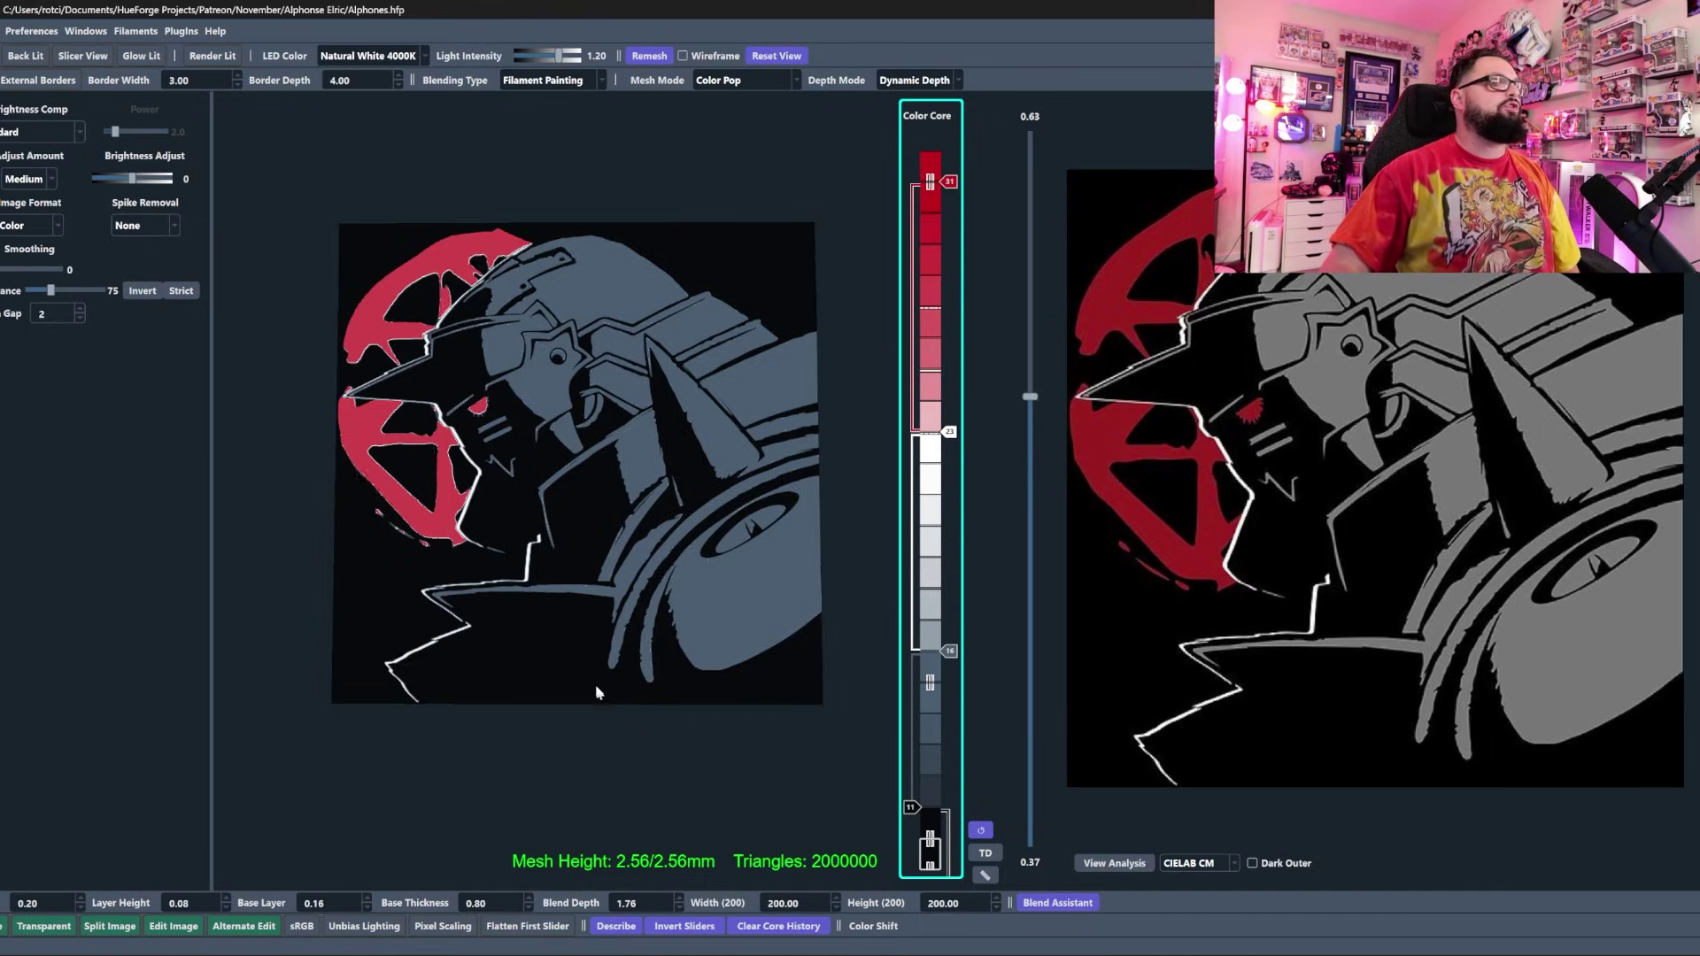
Orbit and zoom the sliced plate from edge-on to top-down and a lower front view.
left_click_drag(595, 683, 660, 815)
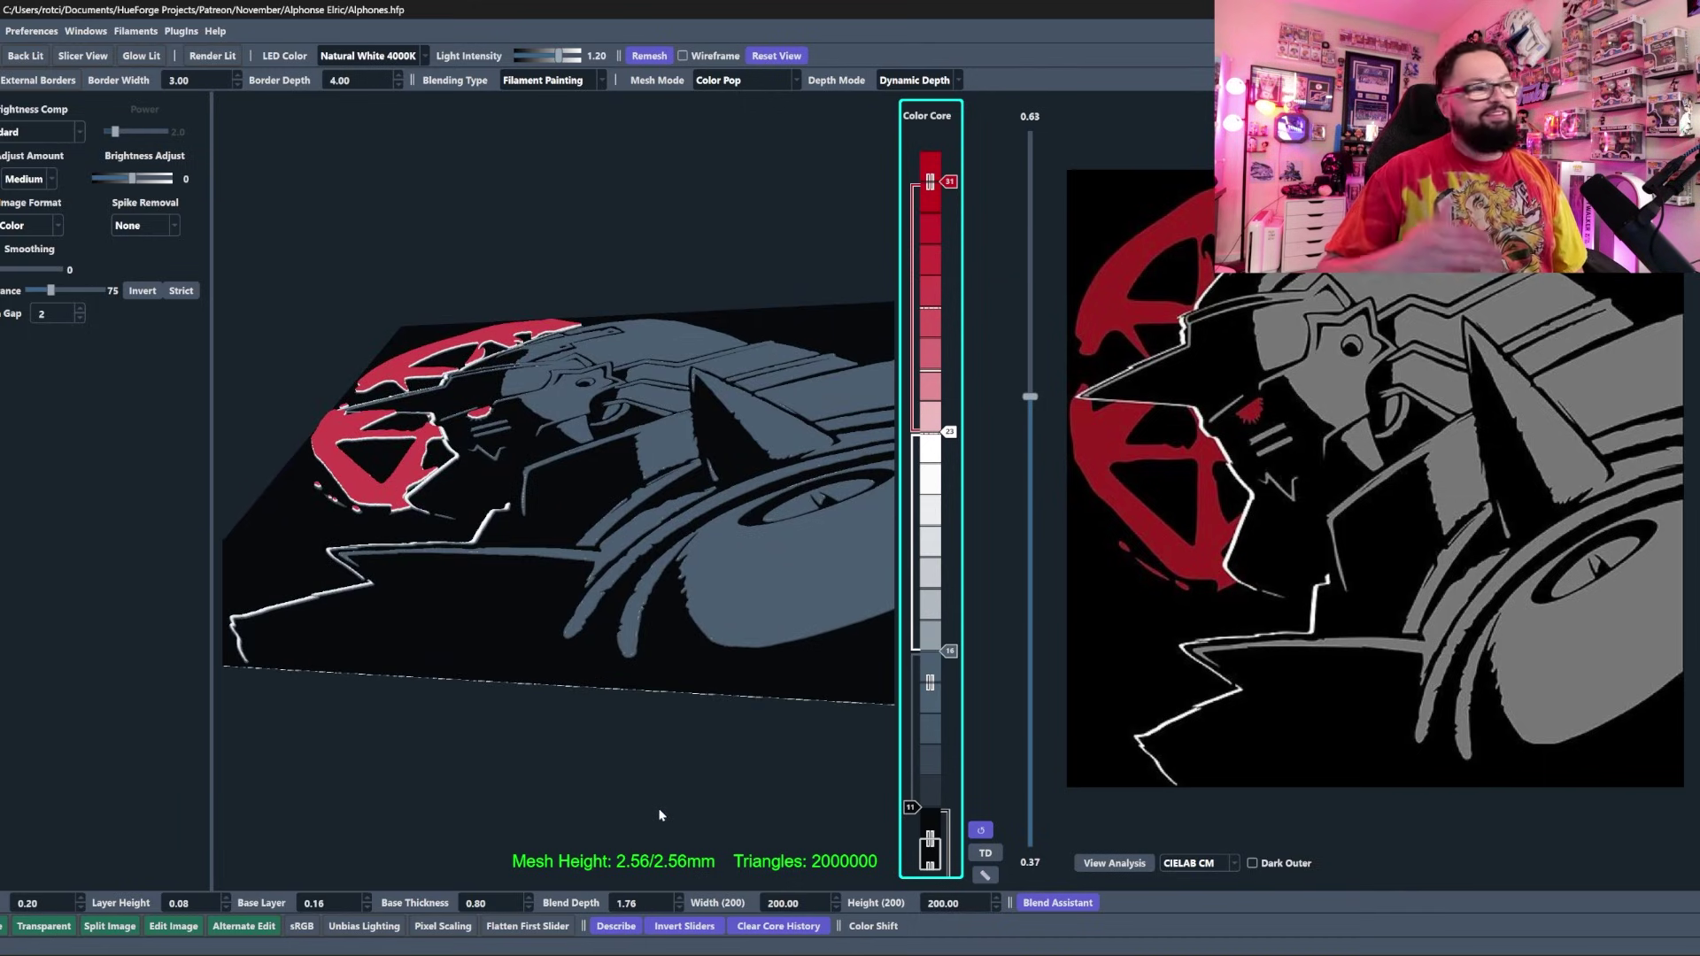
left_click_drag(597, 619, 692, 693)
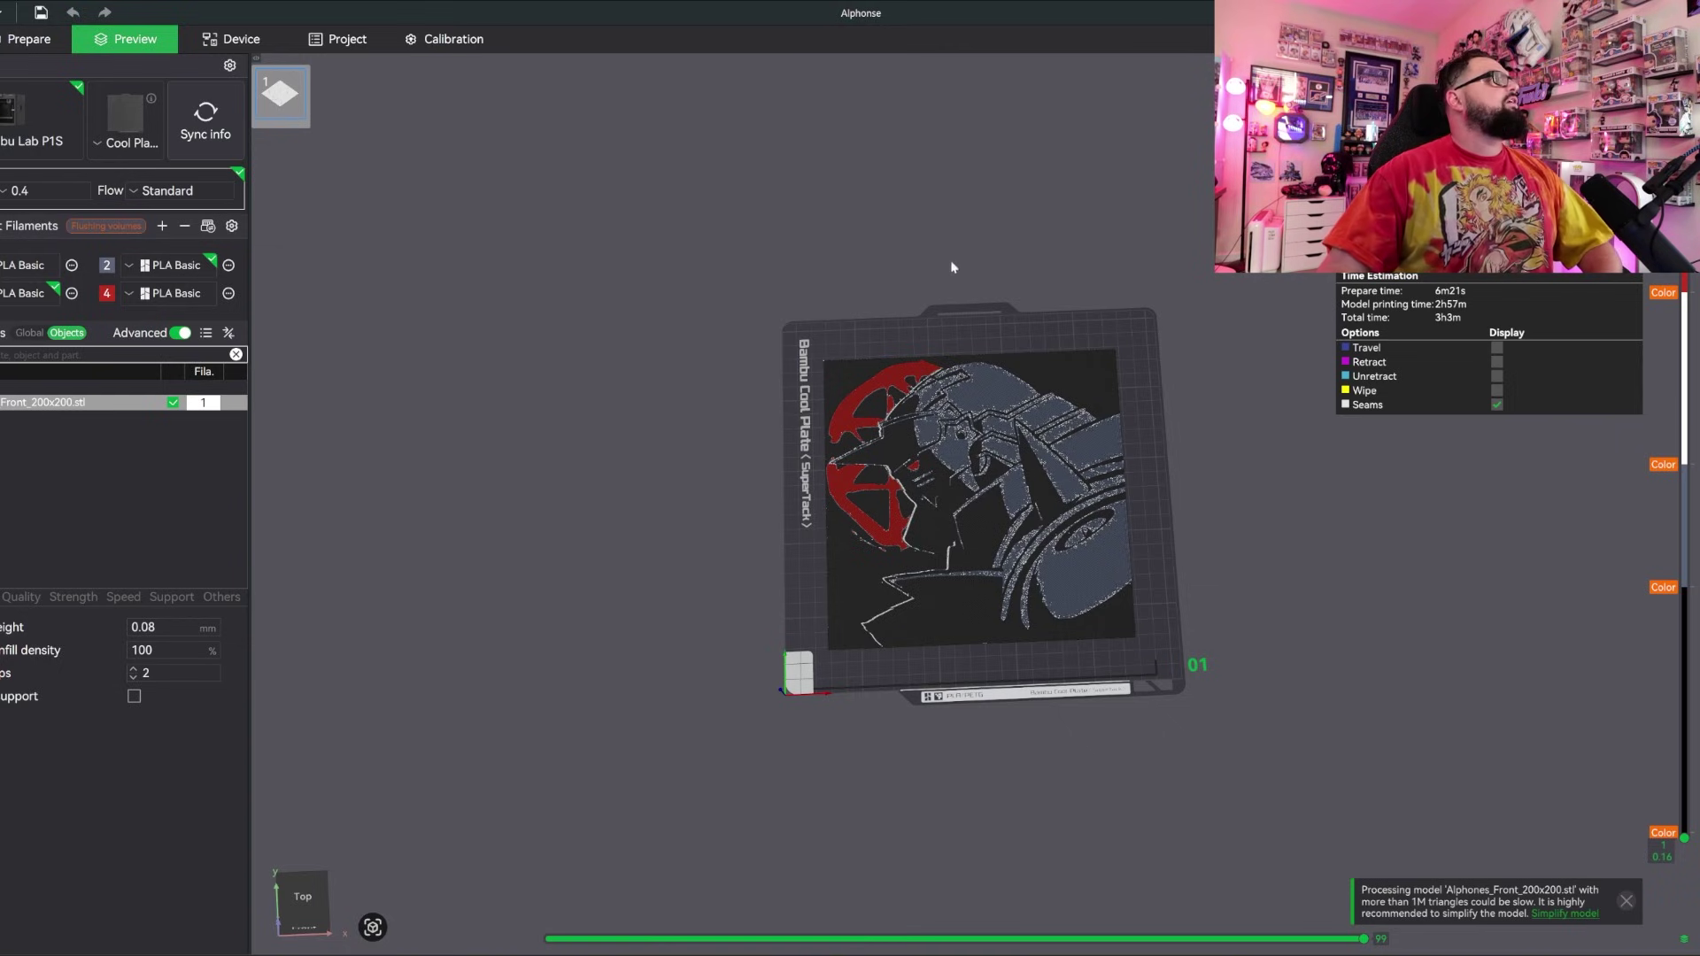
left_click_drag(953, 266, 946, 268)
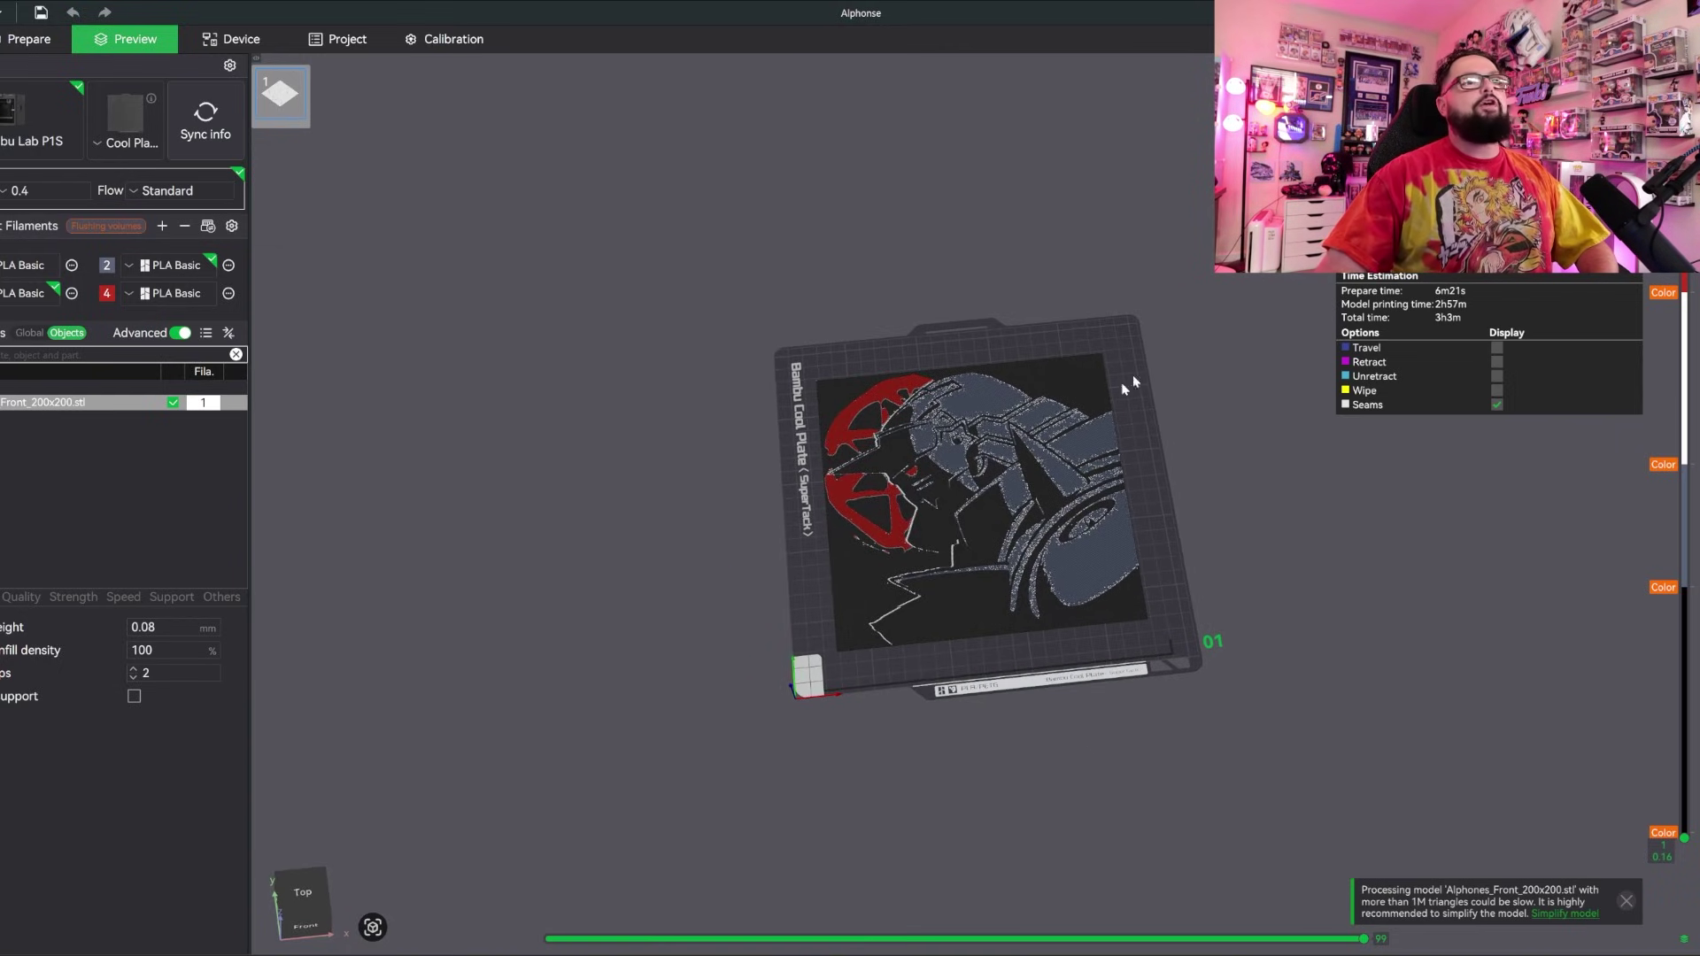
scroll(1133, 375, "up", 5)
left_click_drag(1134, 374, 1195, 540)
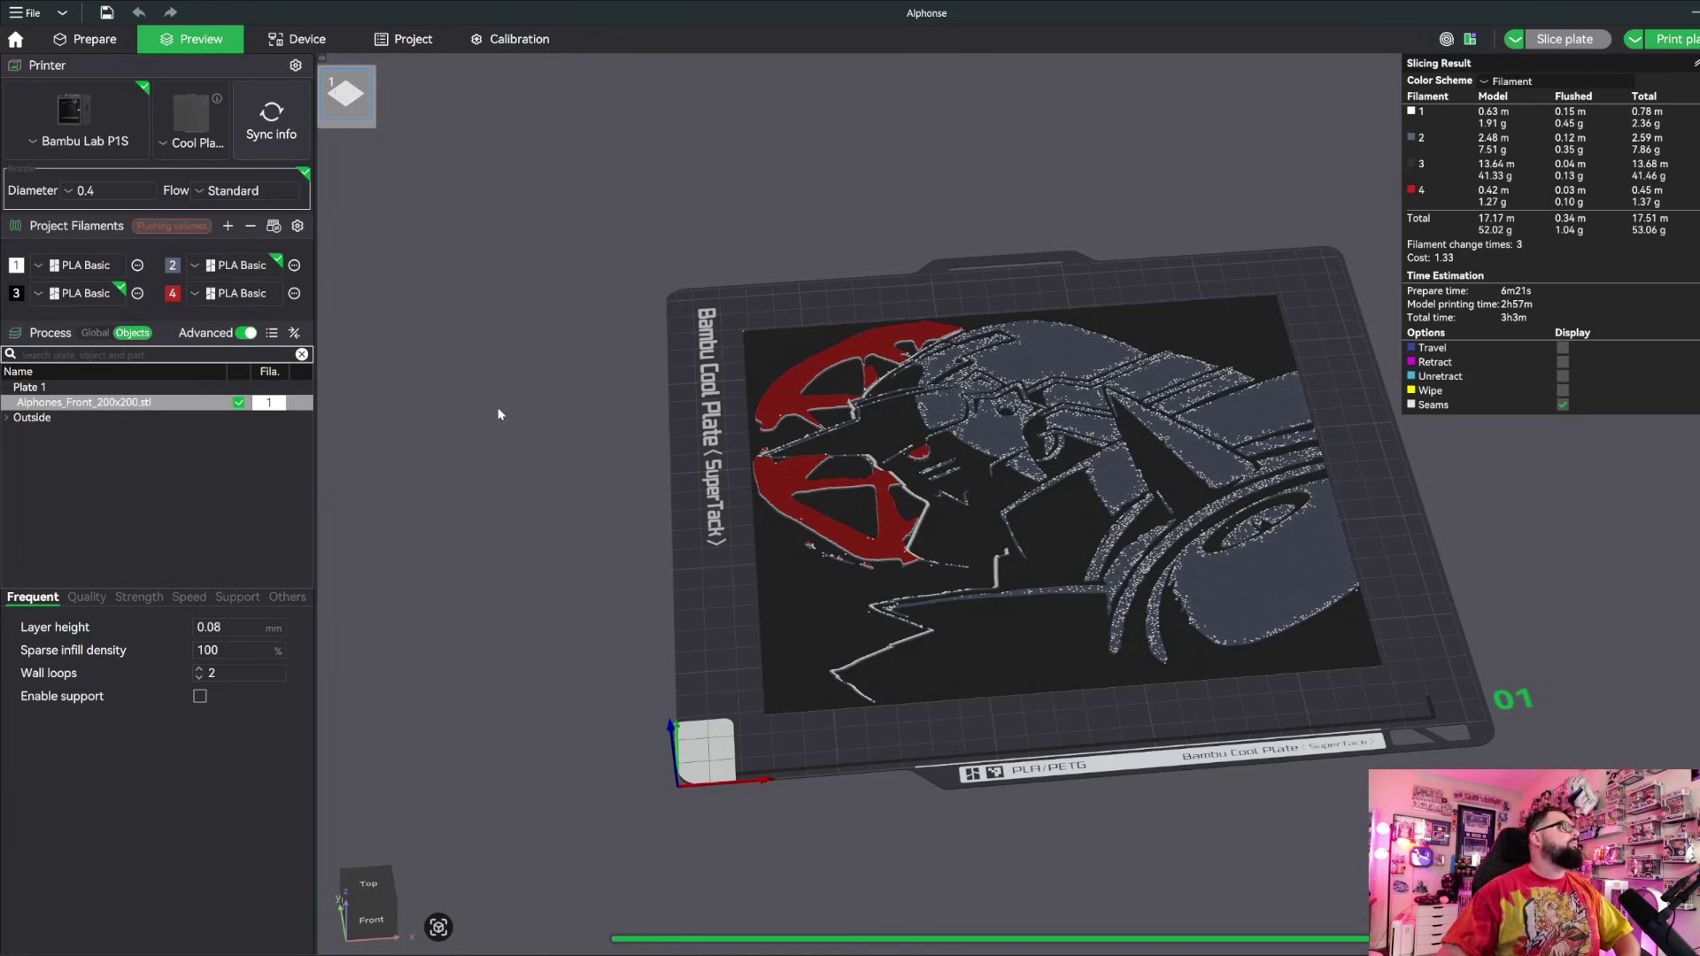
Back in Prepare, add a height range modifier to Alphones_Front_200x200.stl and select its Range 0.00-2.00 row.
left_click(89, 42)
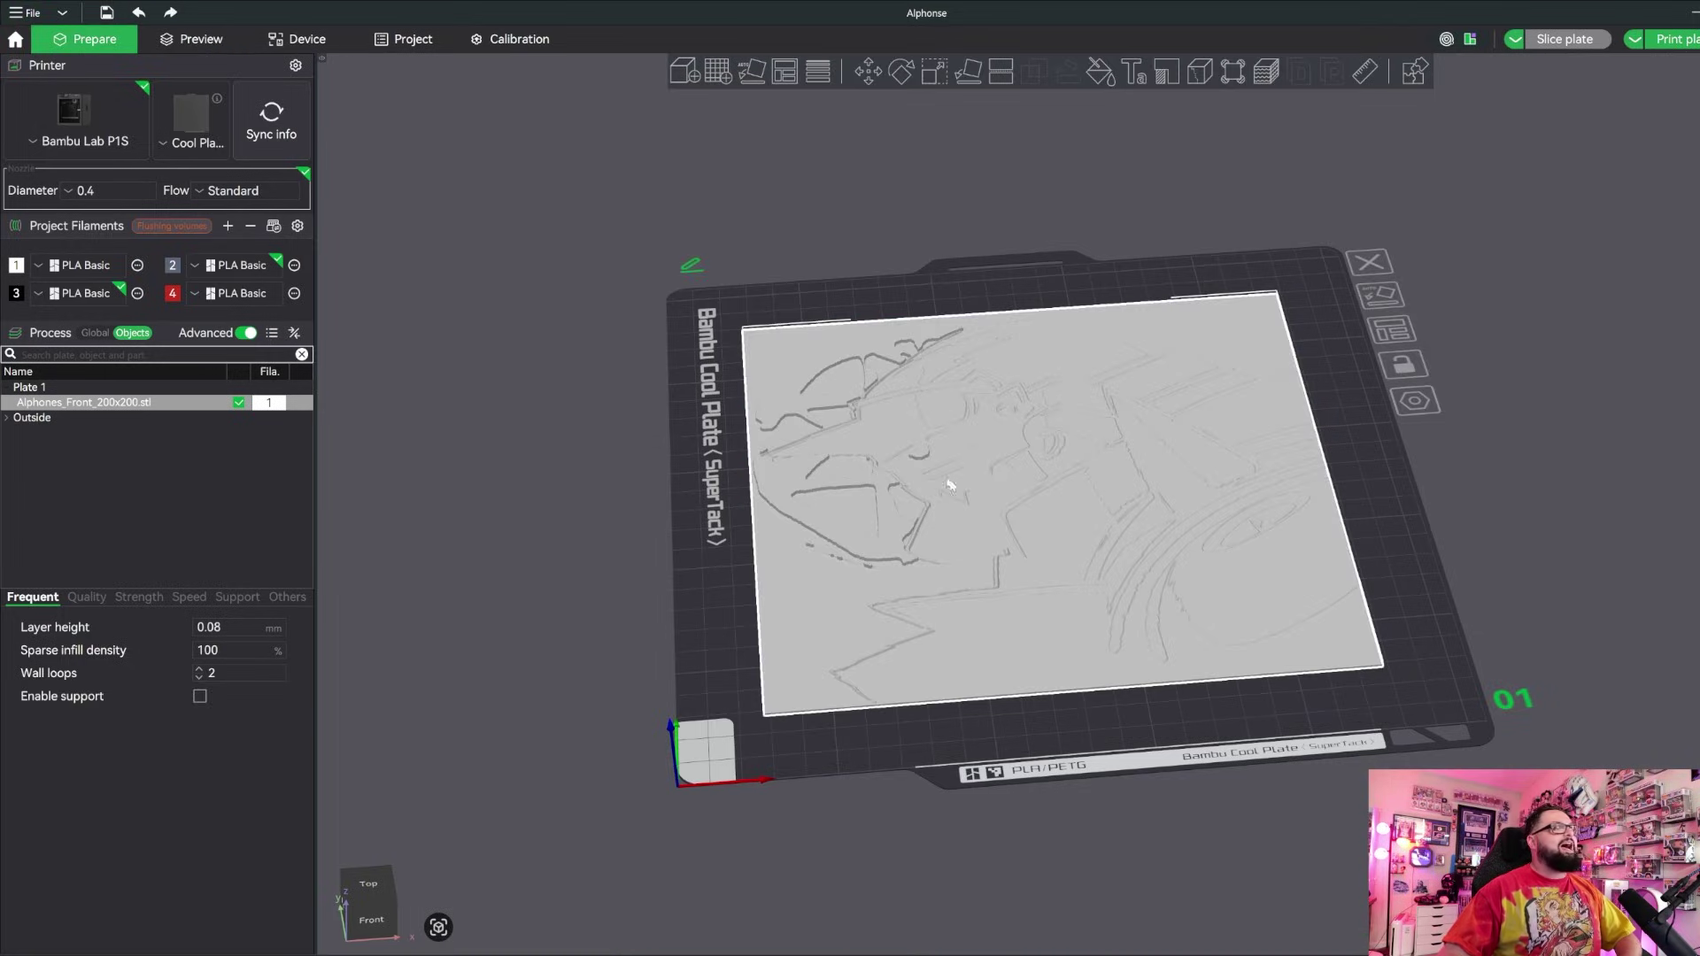
left_click_drag(950, 486, 1158, 809)
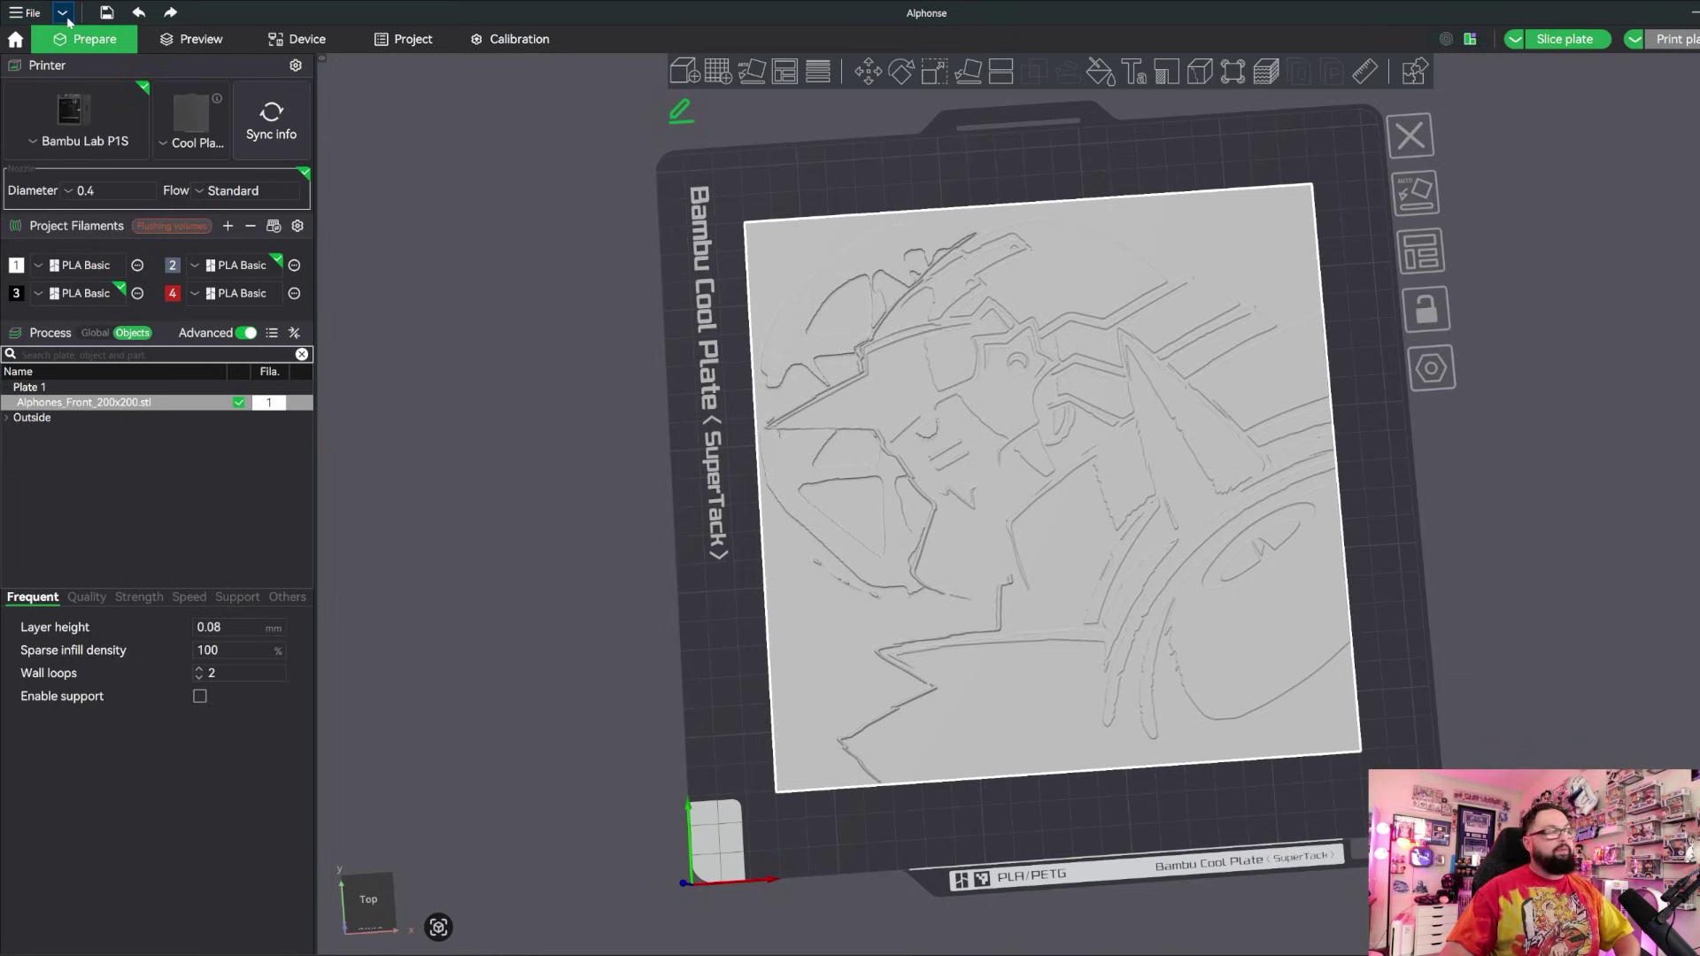
right_click(79, 406)
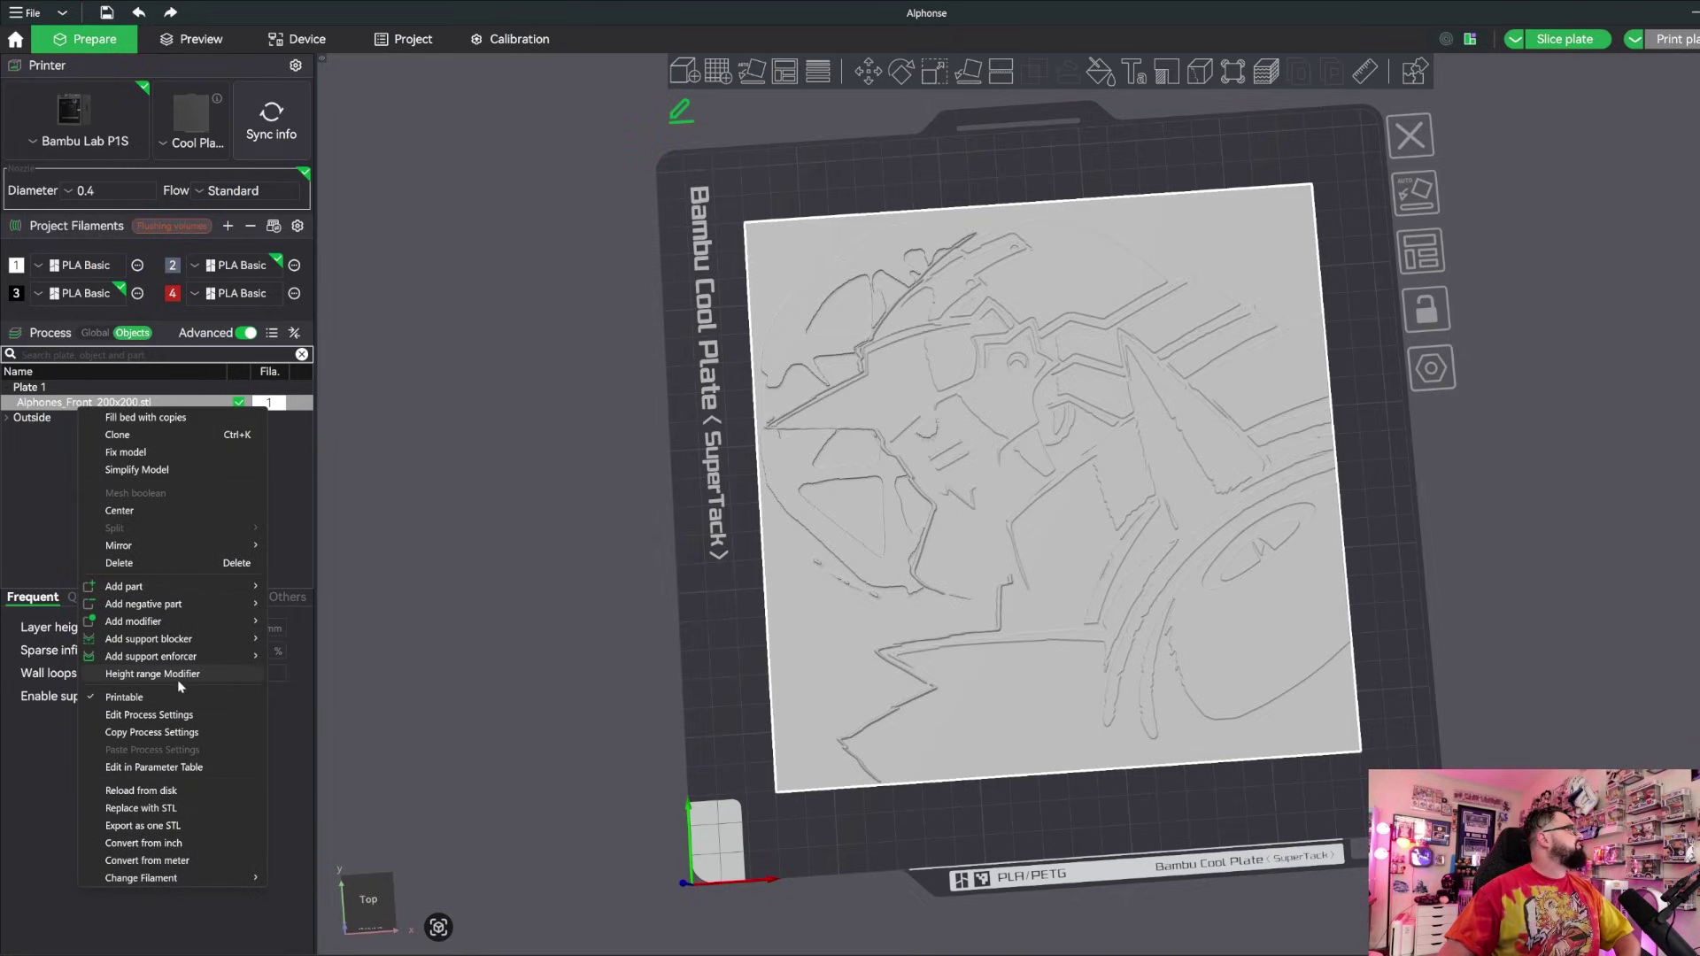
left_click(128, 674)
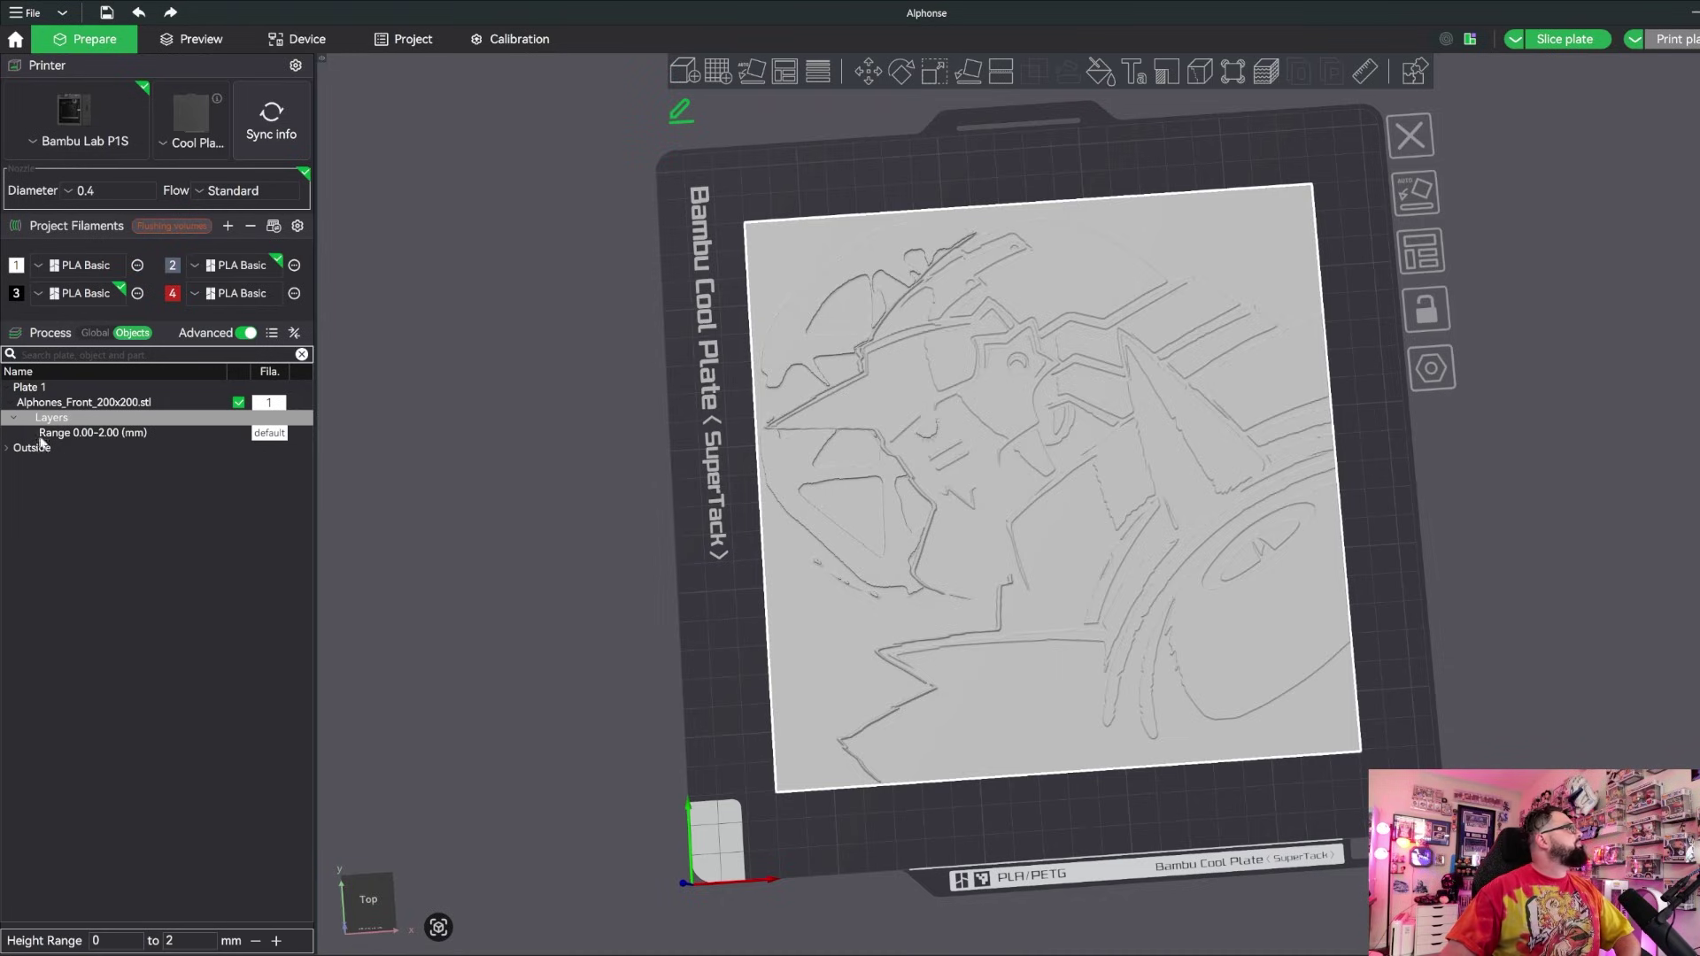
left_click(110, 435)
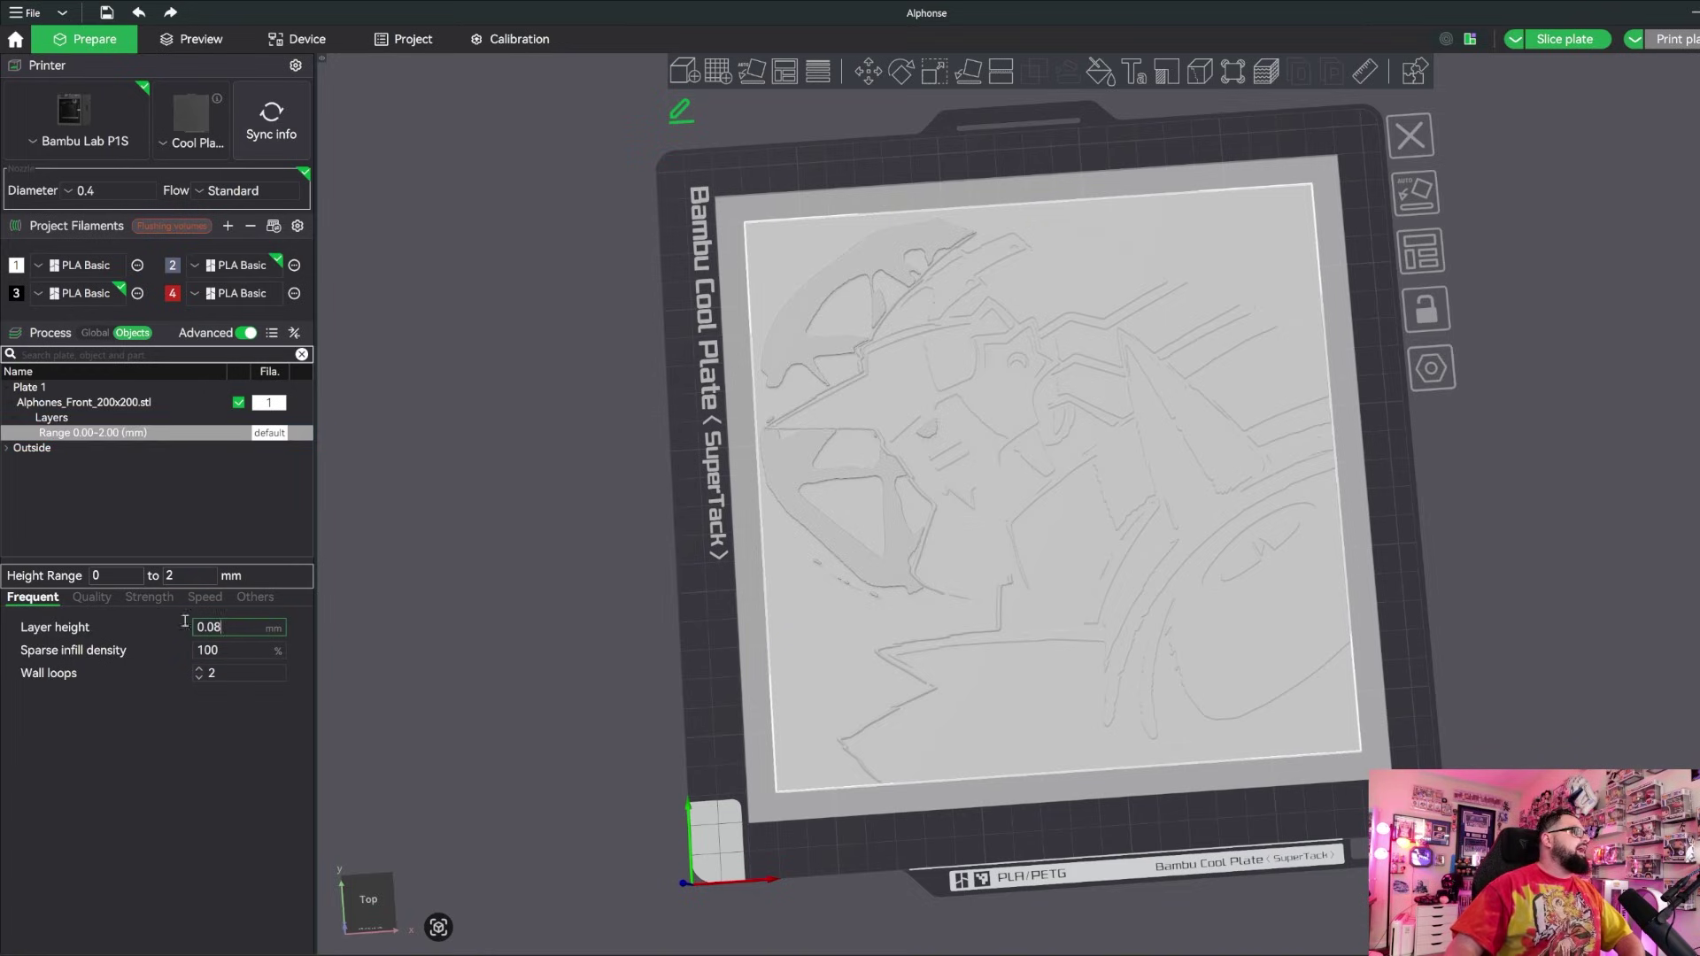
left_click_drag(220, 650, 186, 649)
key("Tab")
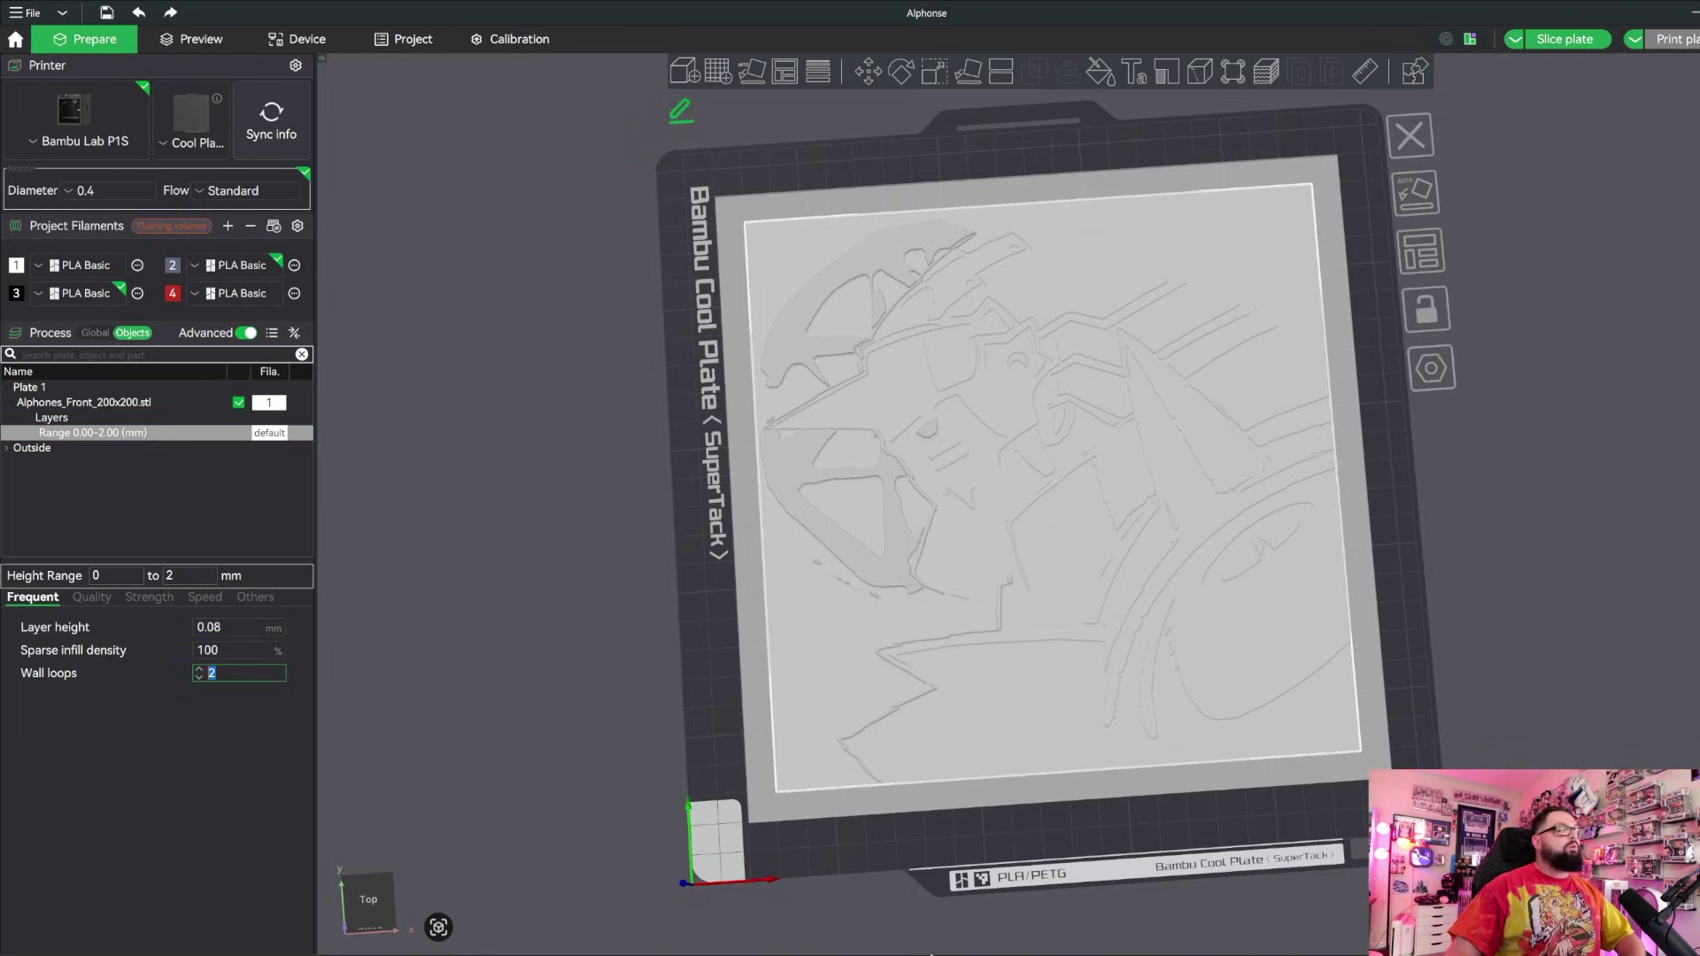
key("0")
key("alt+Tab")
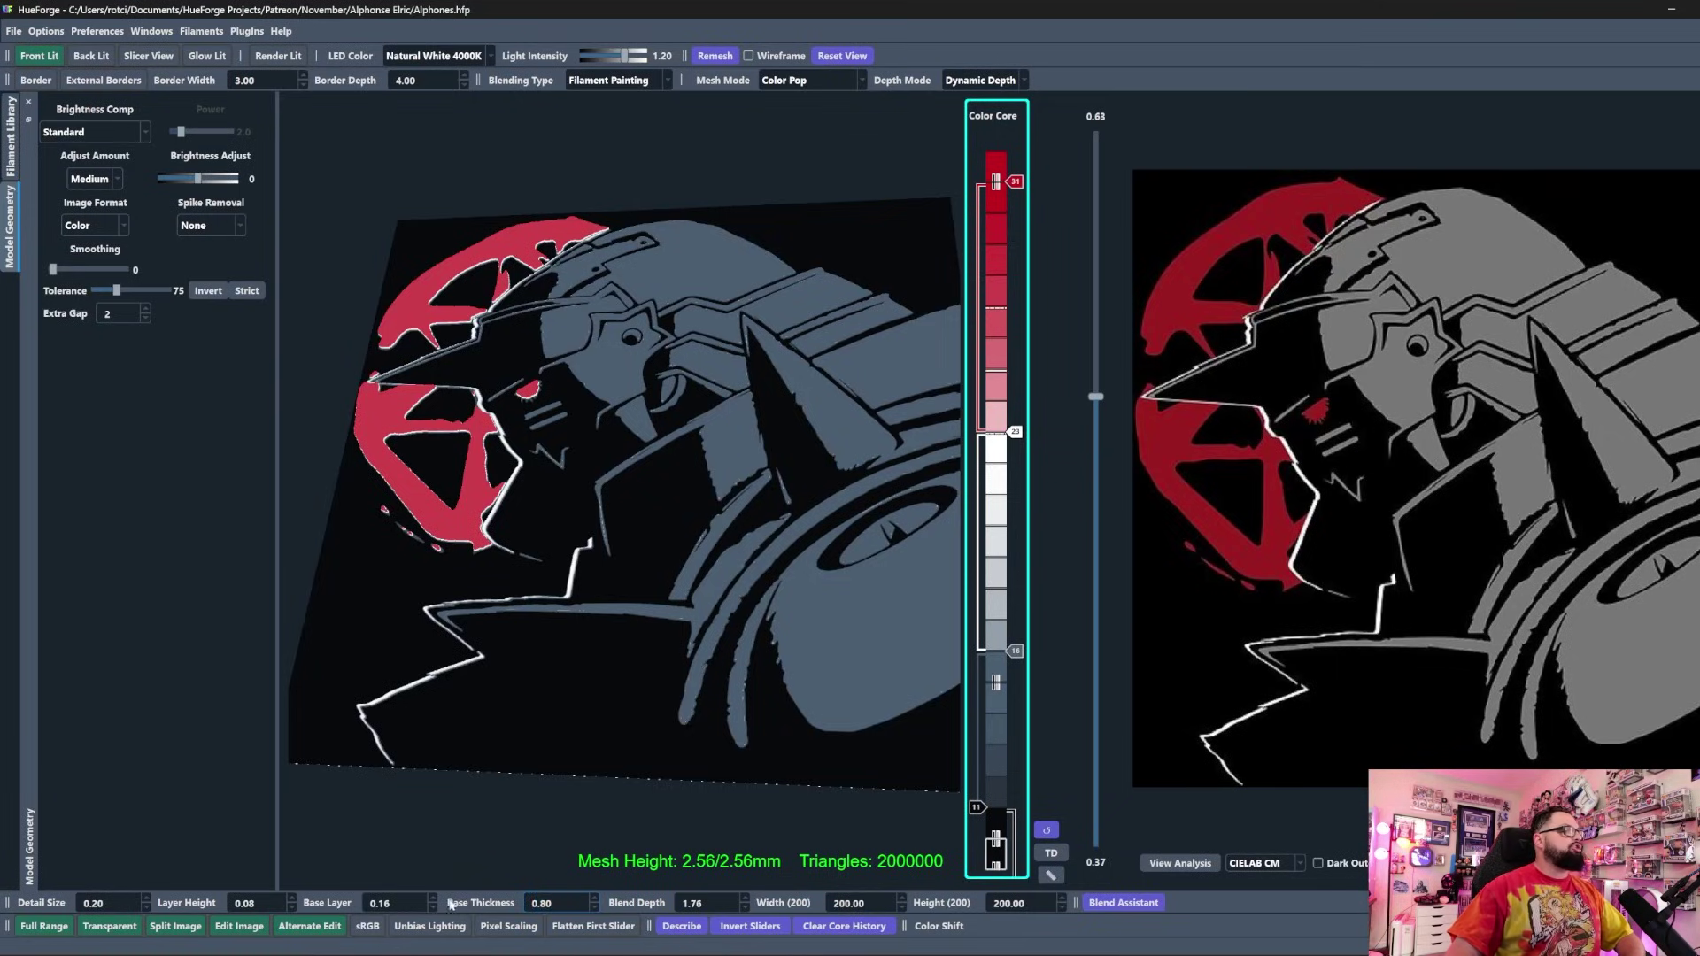
left_click_drag(557, 904, 535, 907)
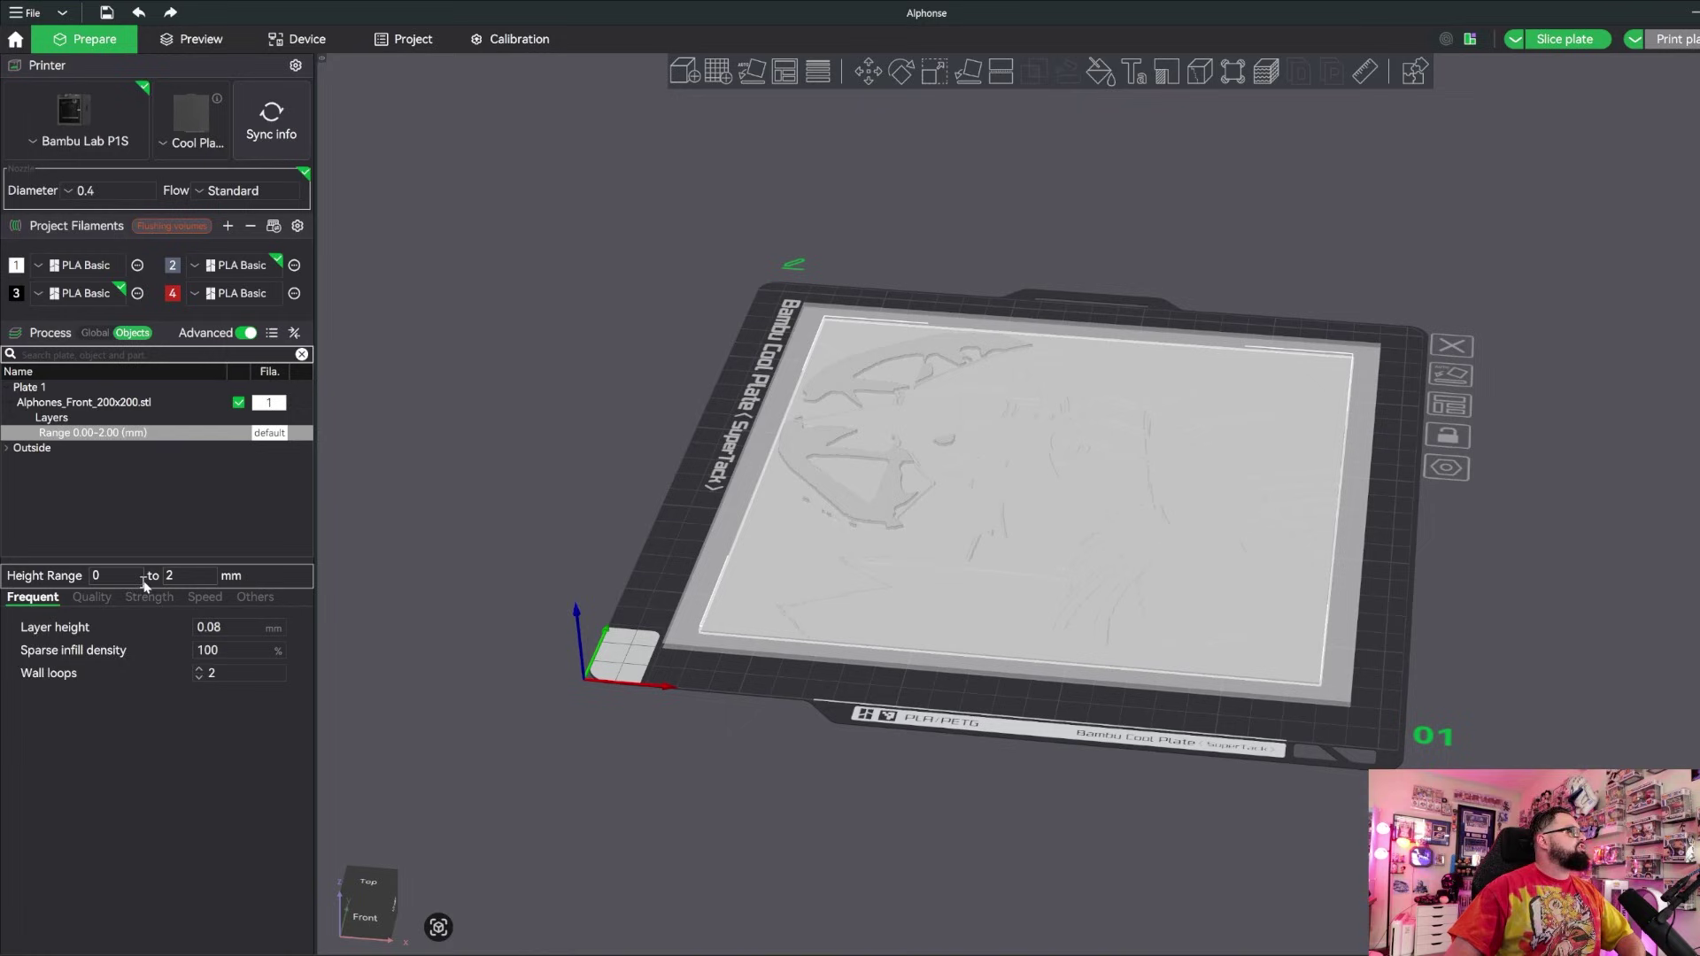
Change the height range's upper limit from 2 mm to 0.8 mm and view the model from the front.
left_click(179, 578)
key("BackSpace")
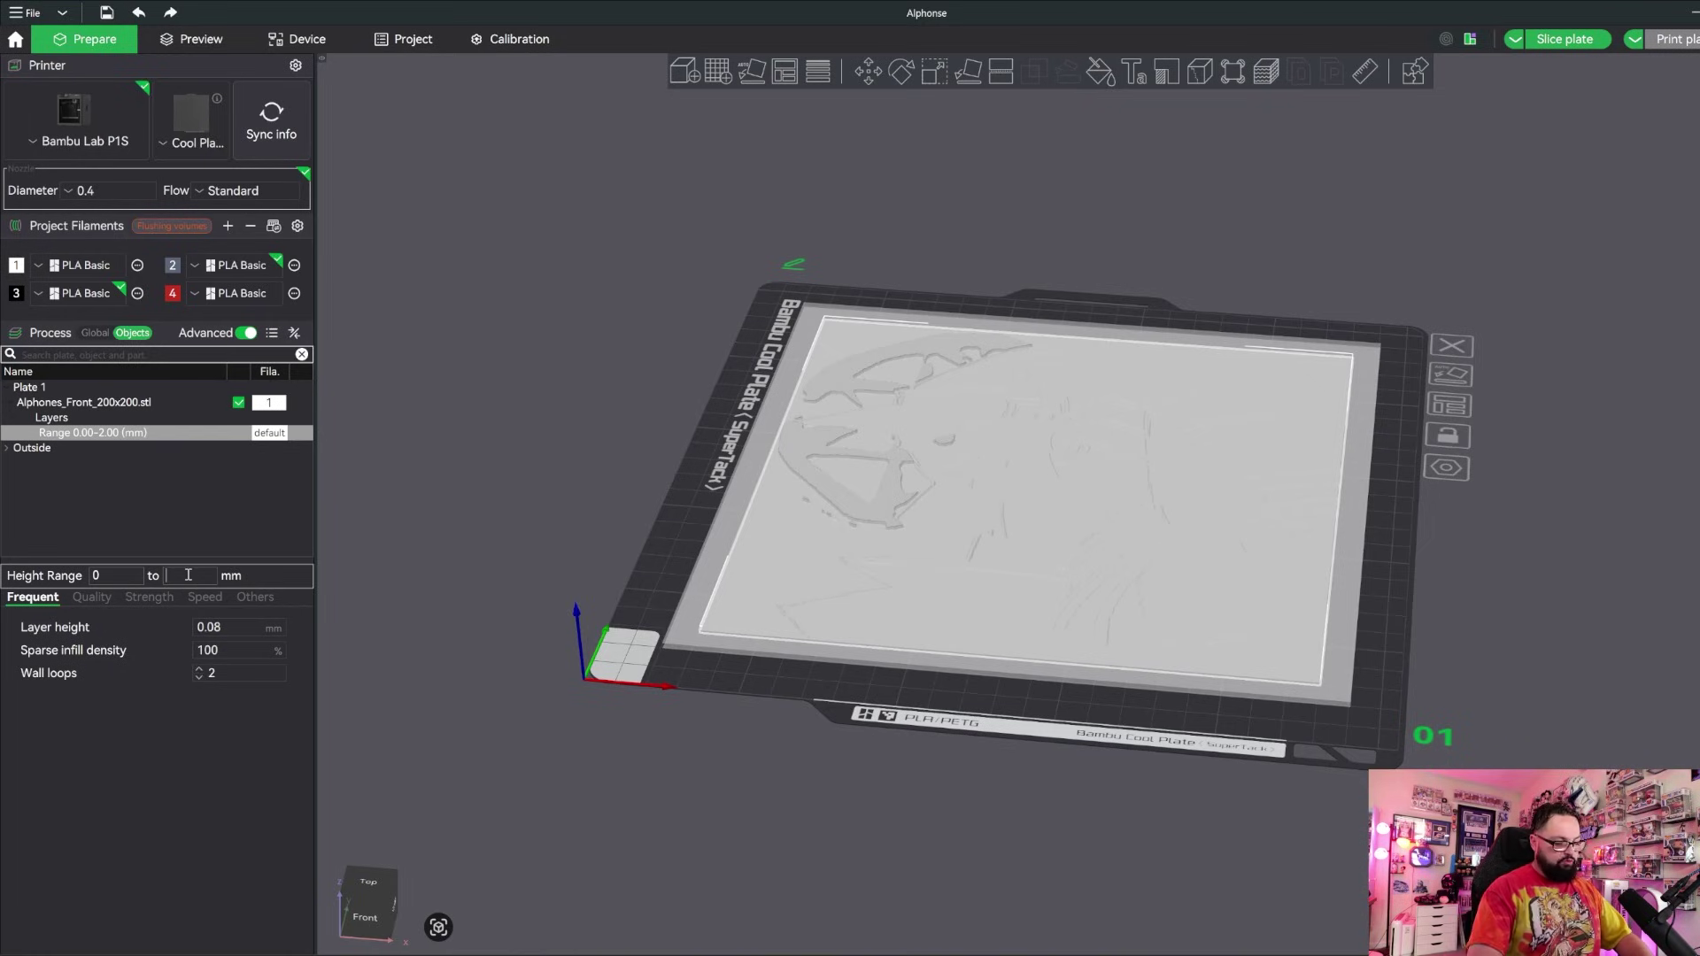
type(".8")
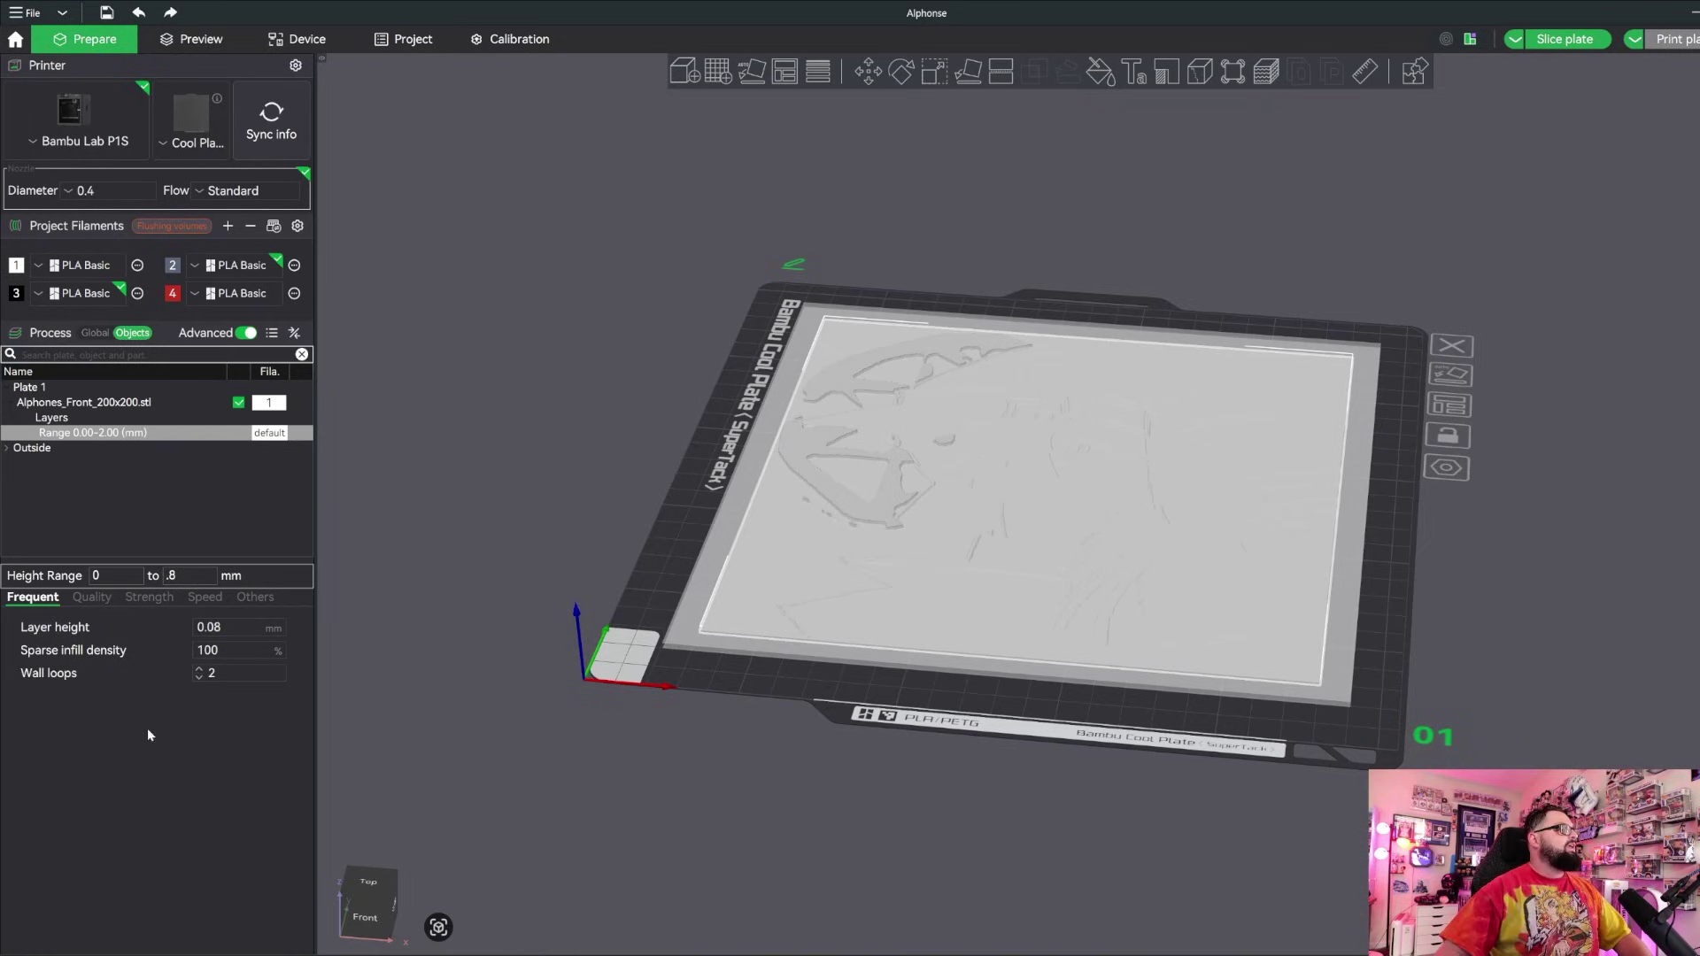
key("Return")
key("3")
scroll(699, 726, "up", 5)
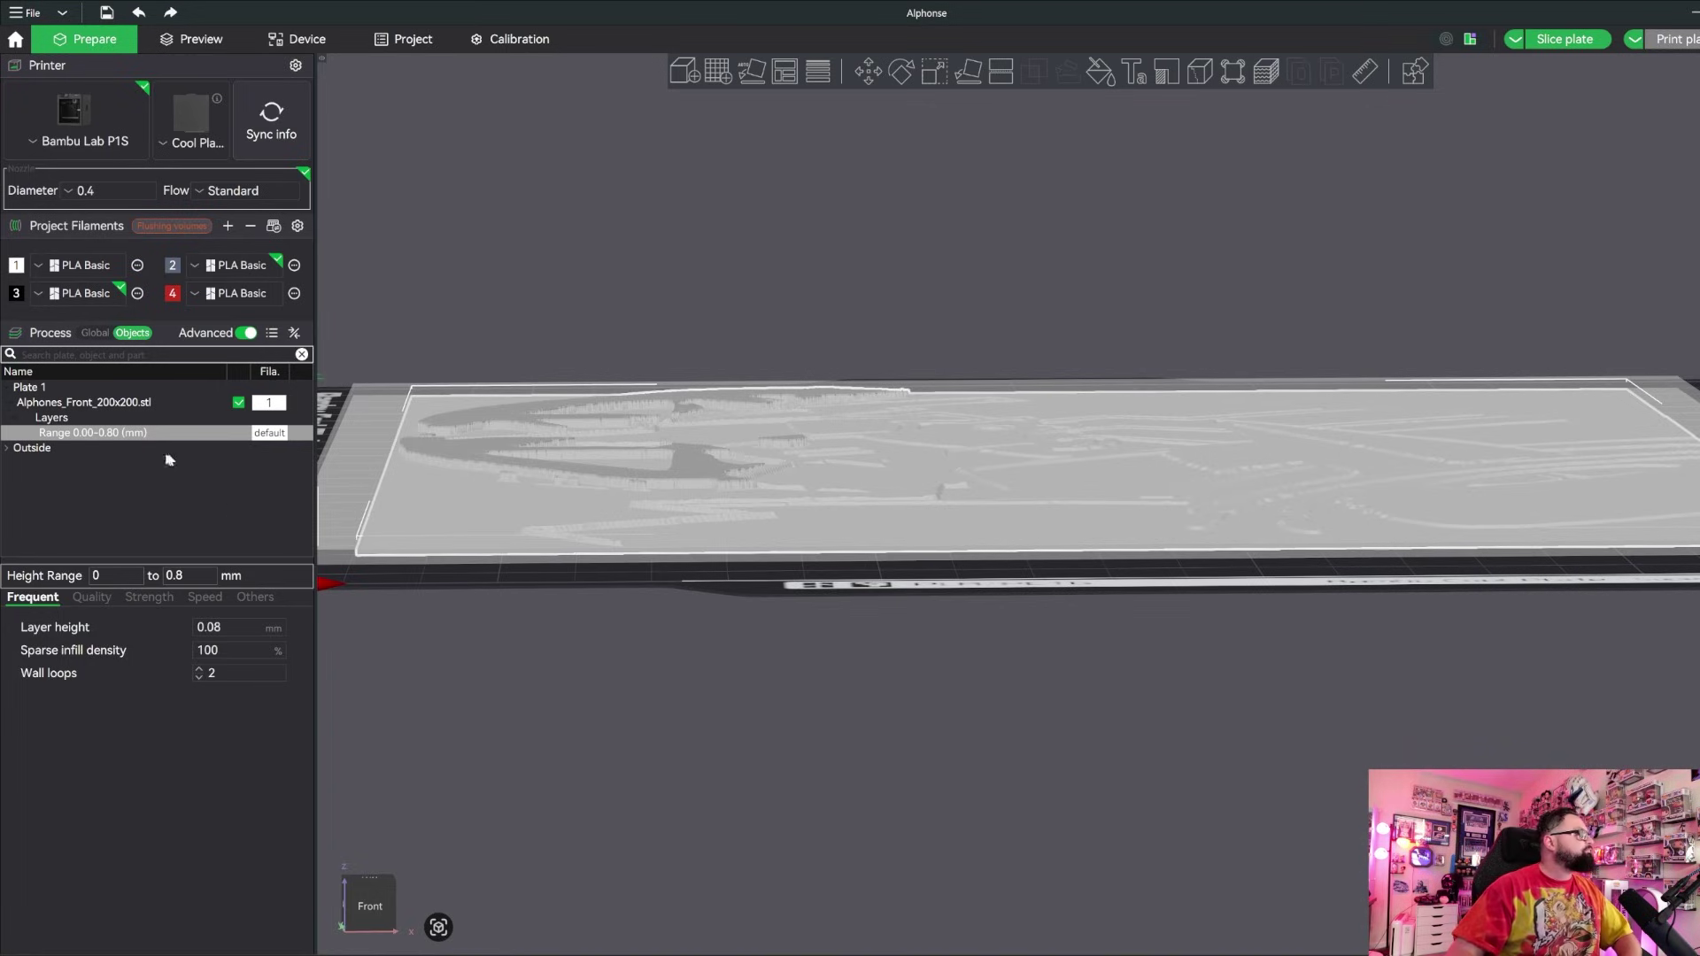
Start replacing the range's 0.08 mm layer height value, retyping digits between view tilts.
left_click_drag(174, 576, 206, 580)
left_click(206, 580)
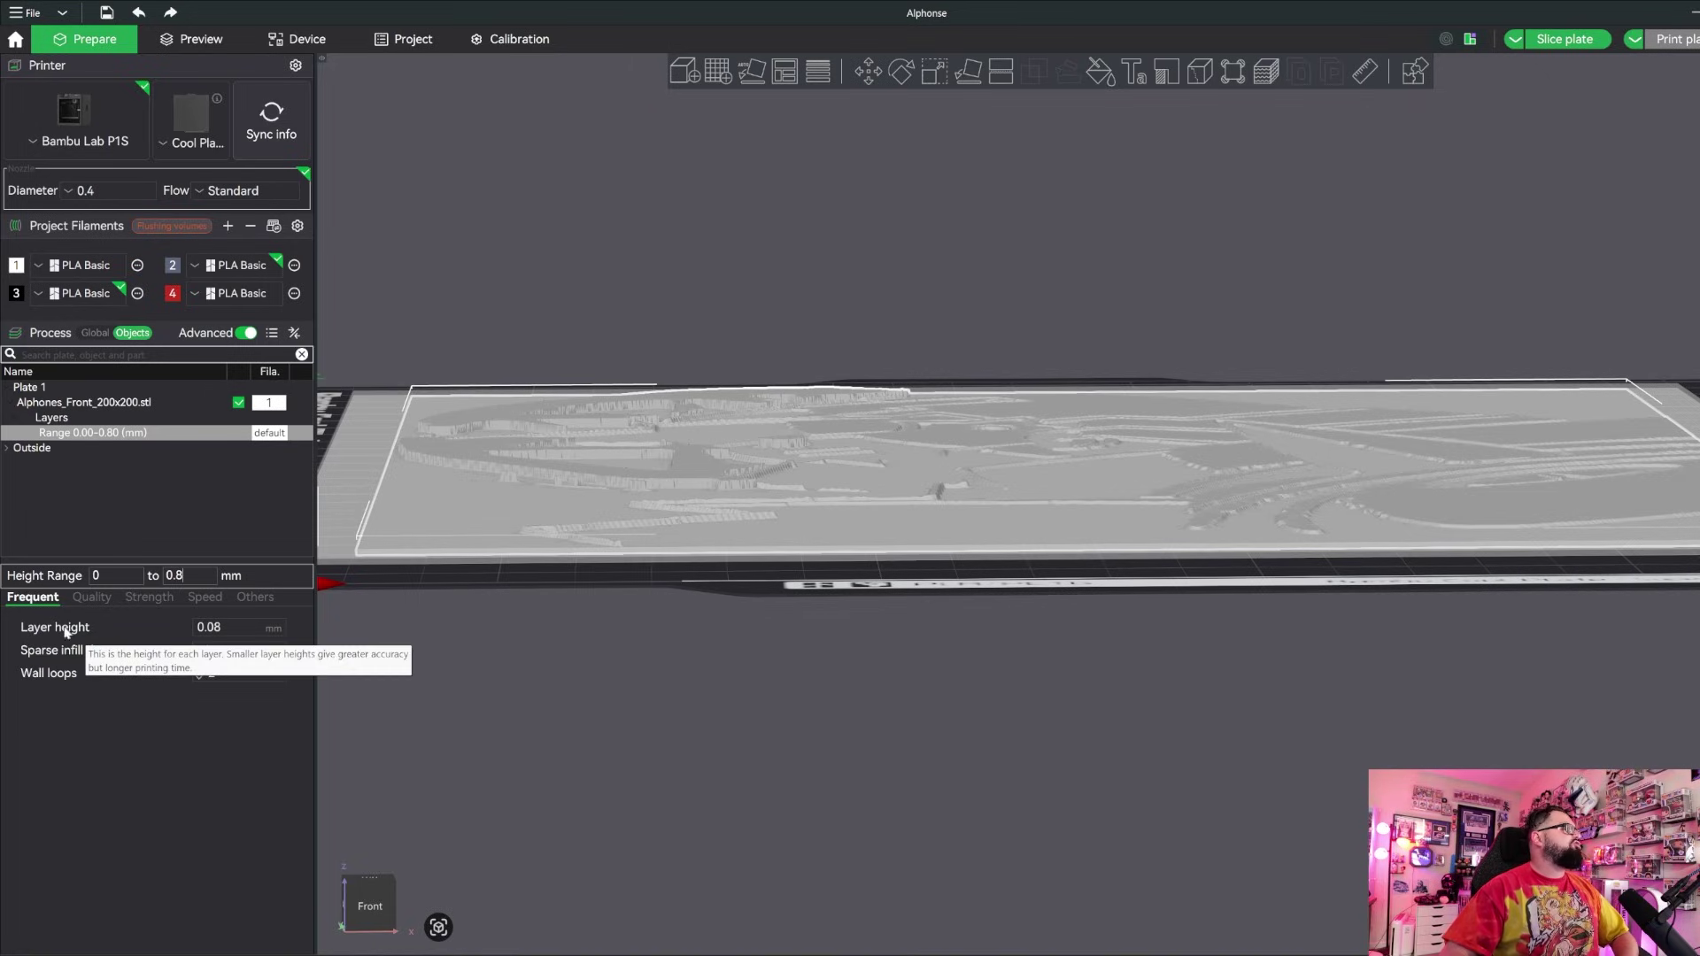
left_click(213, 627)
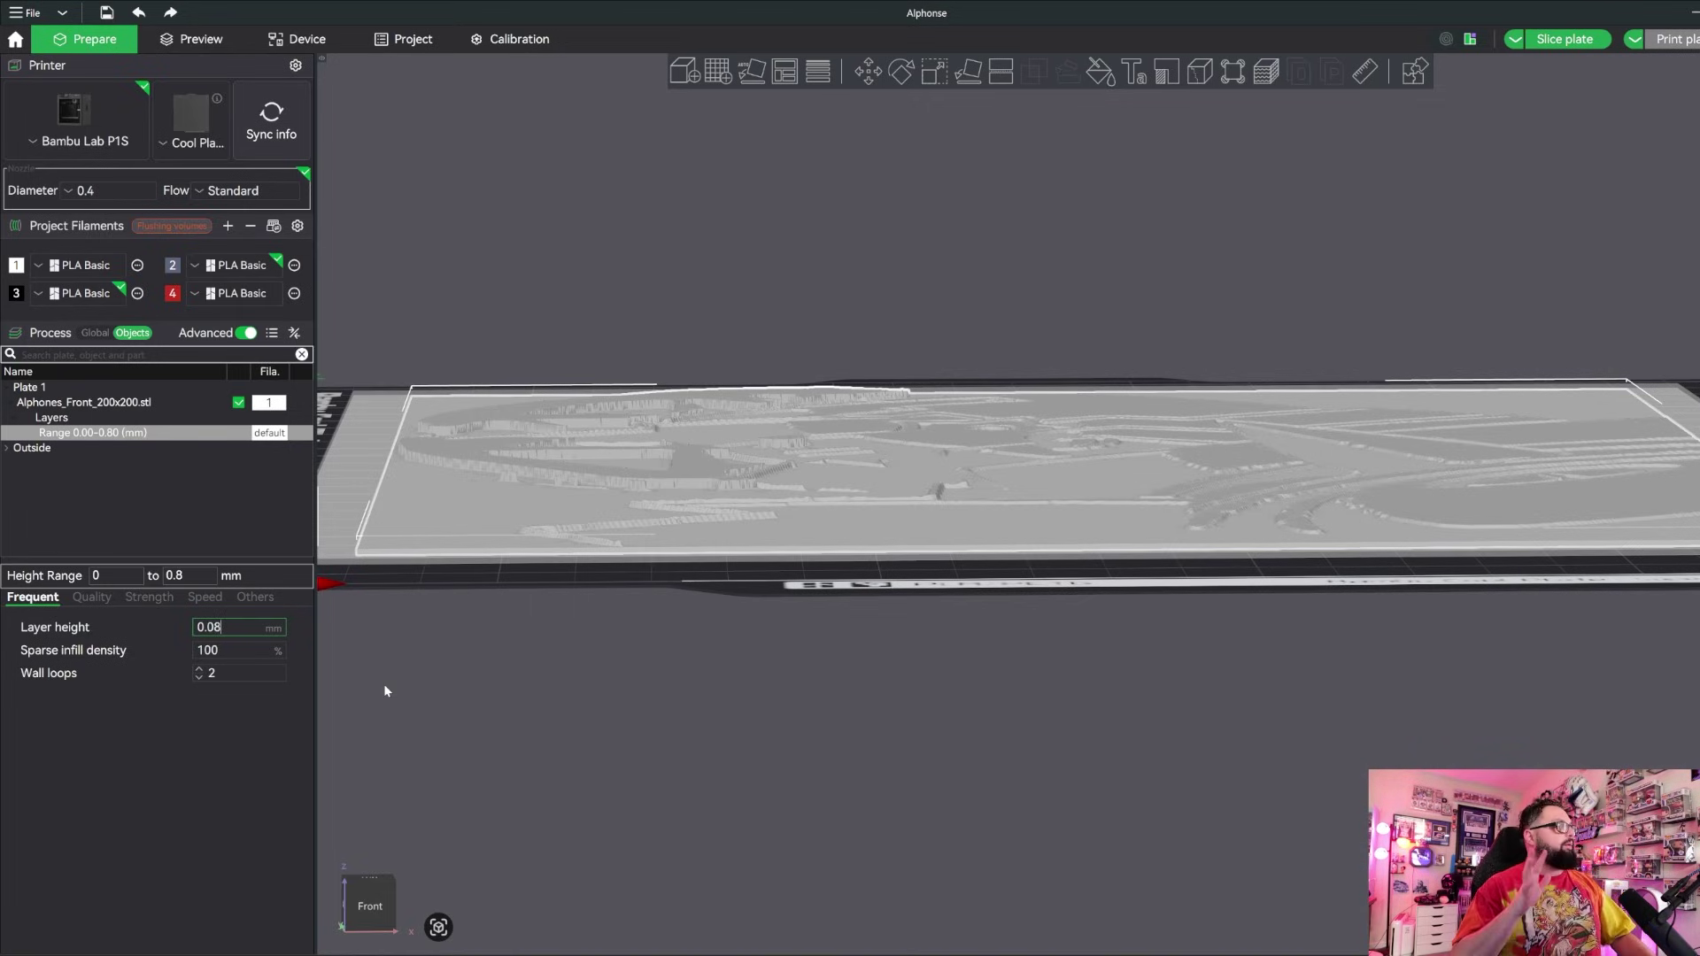
key("BackSpace")
key("BackSpace")
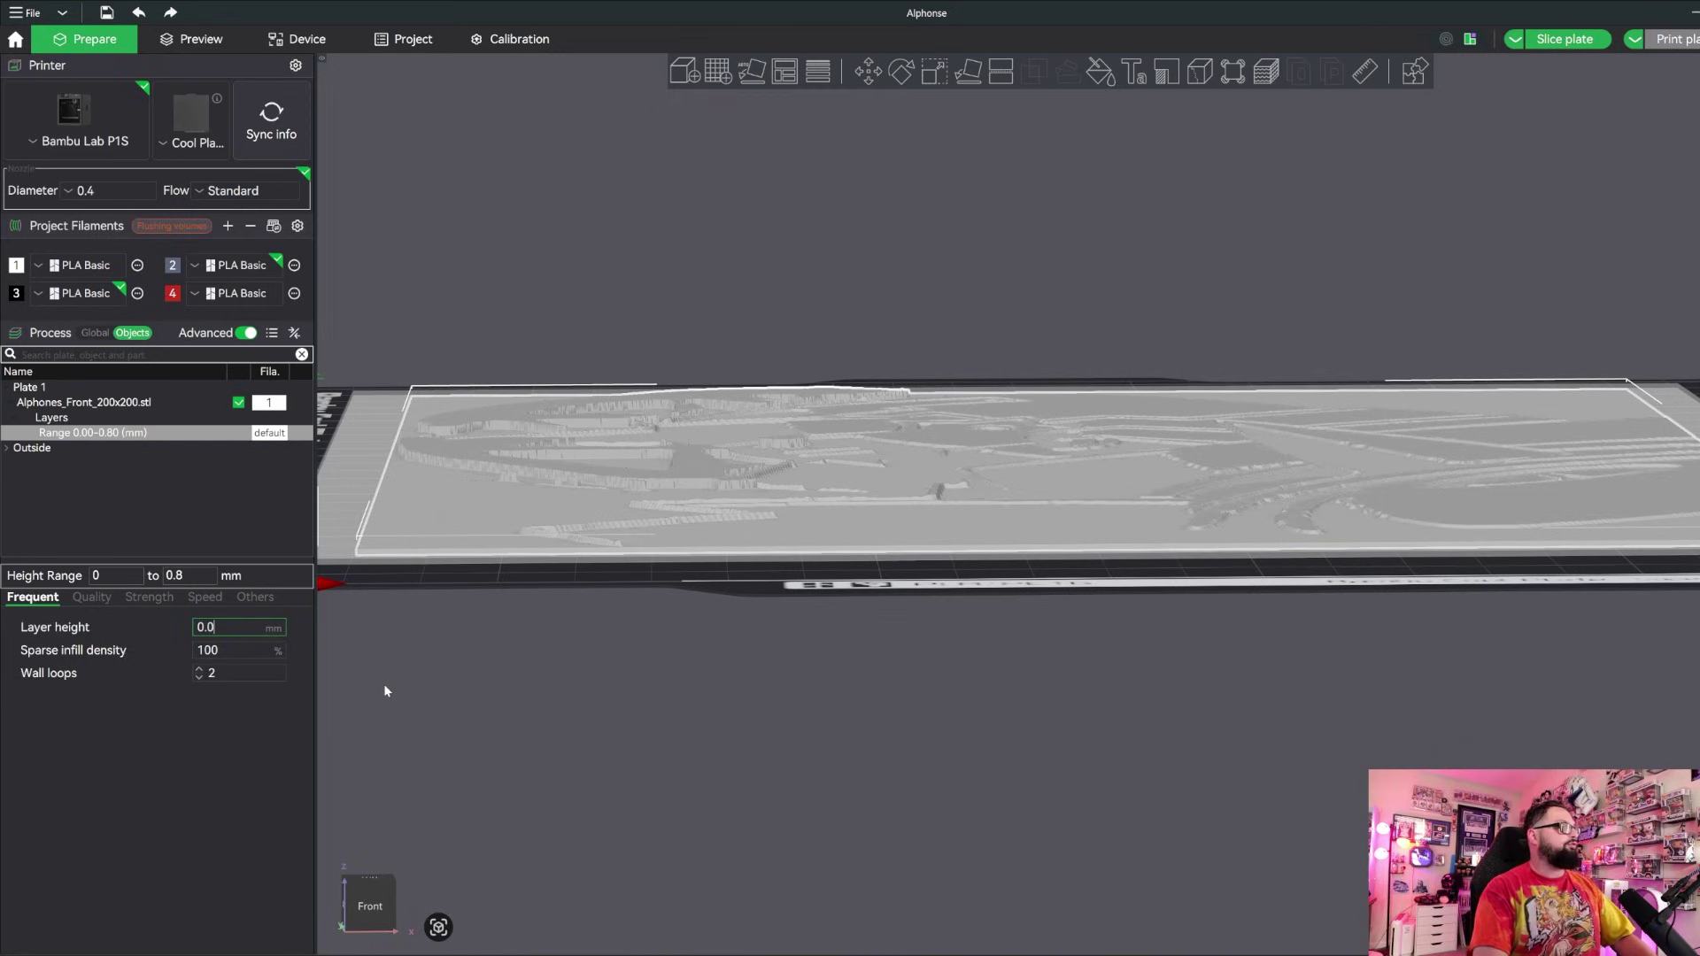
type("24")
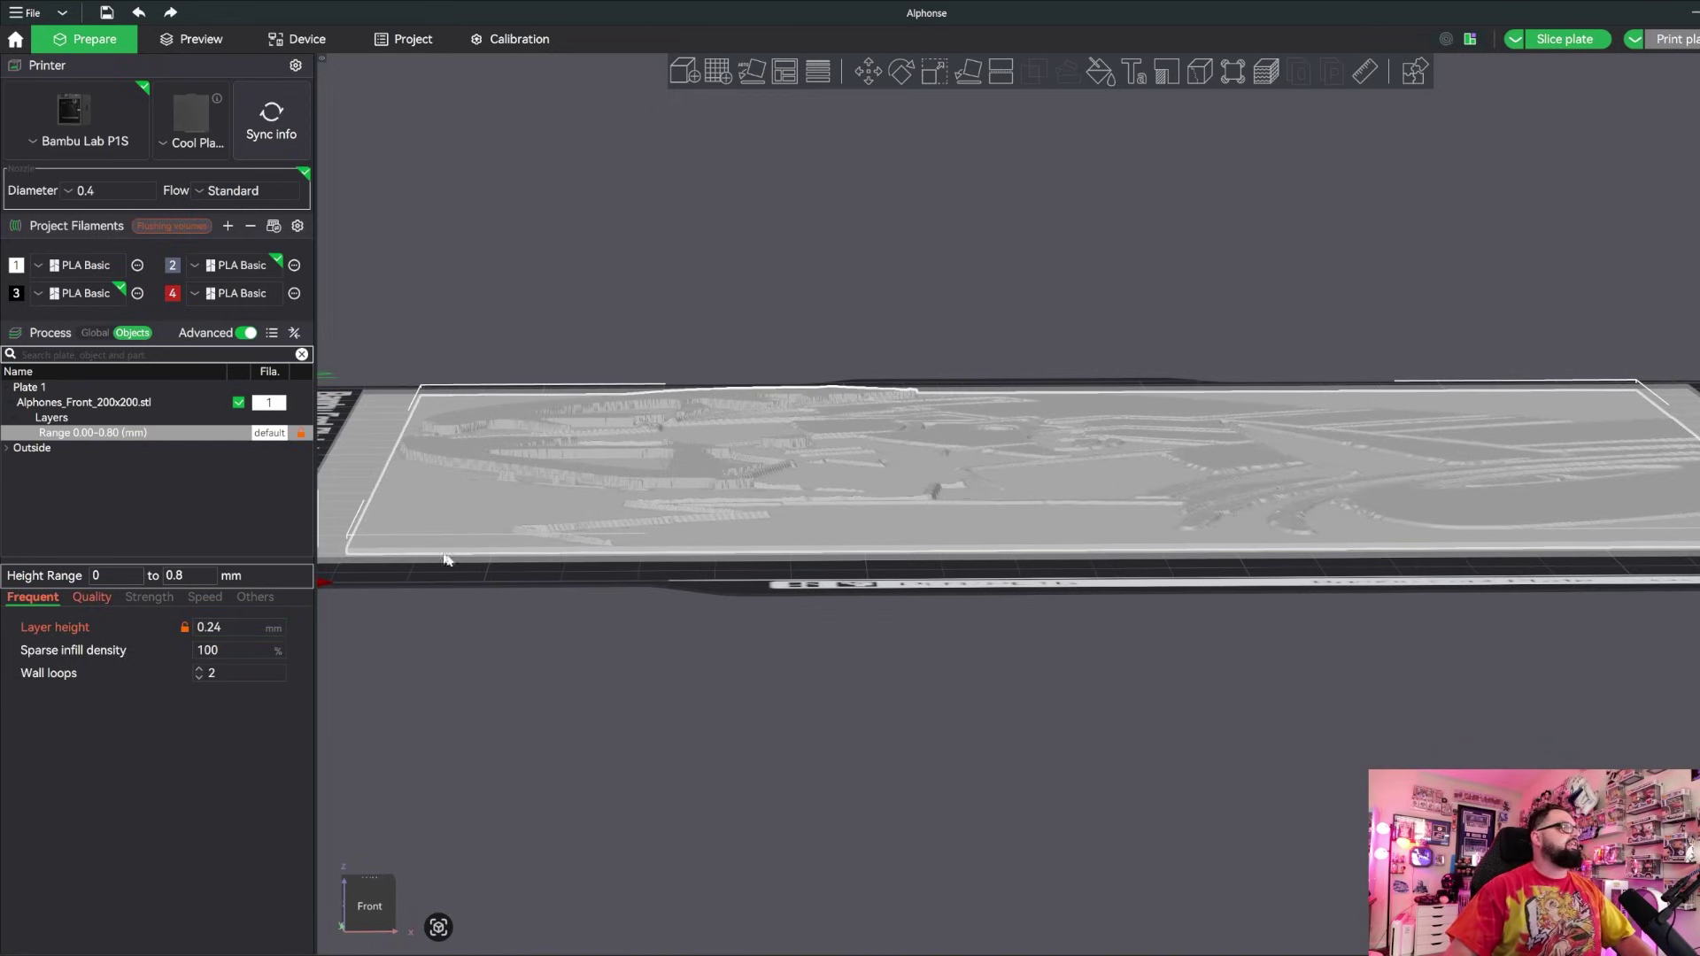
left_click(232, 627)
key("BackSpace")
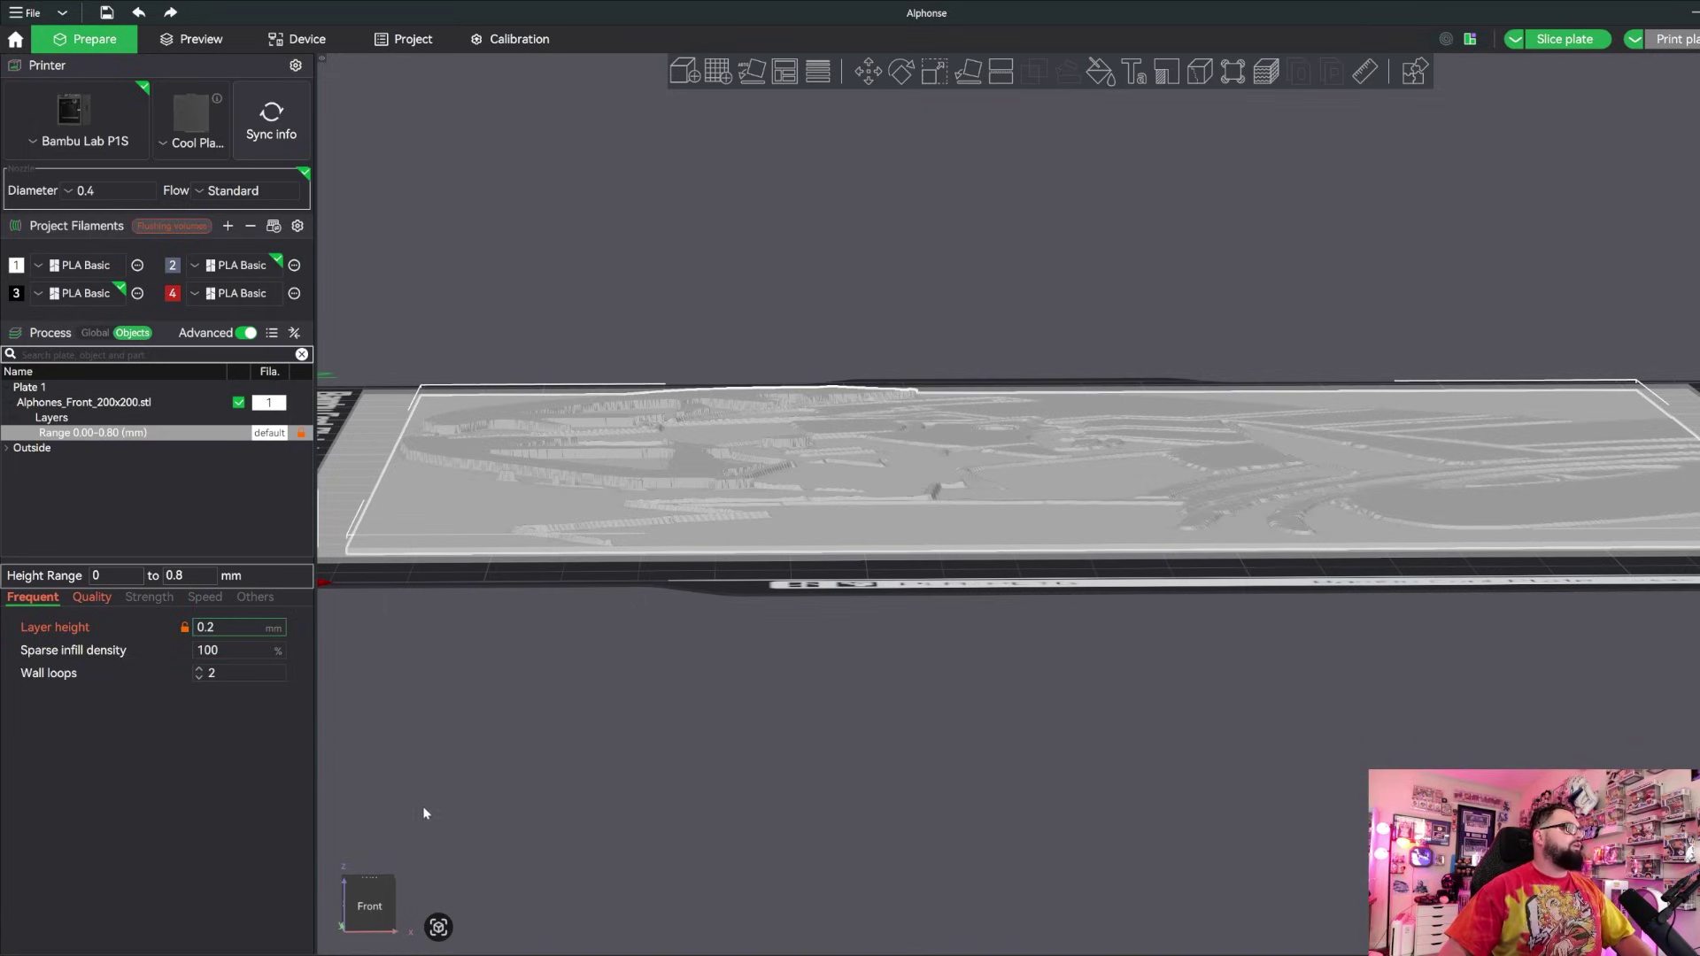
left_click_drag(422, 806, 469, 735)
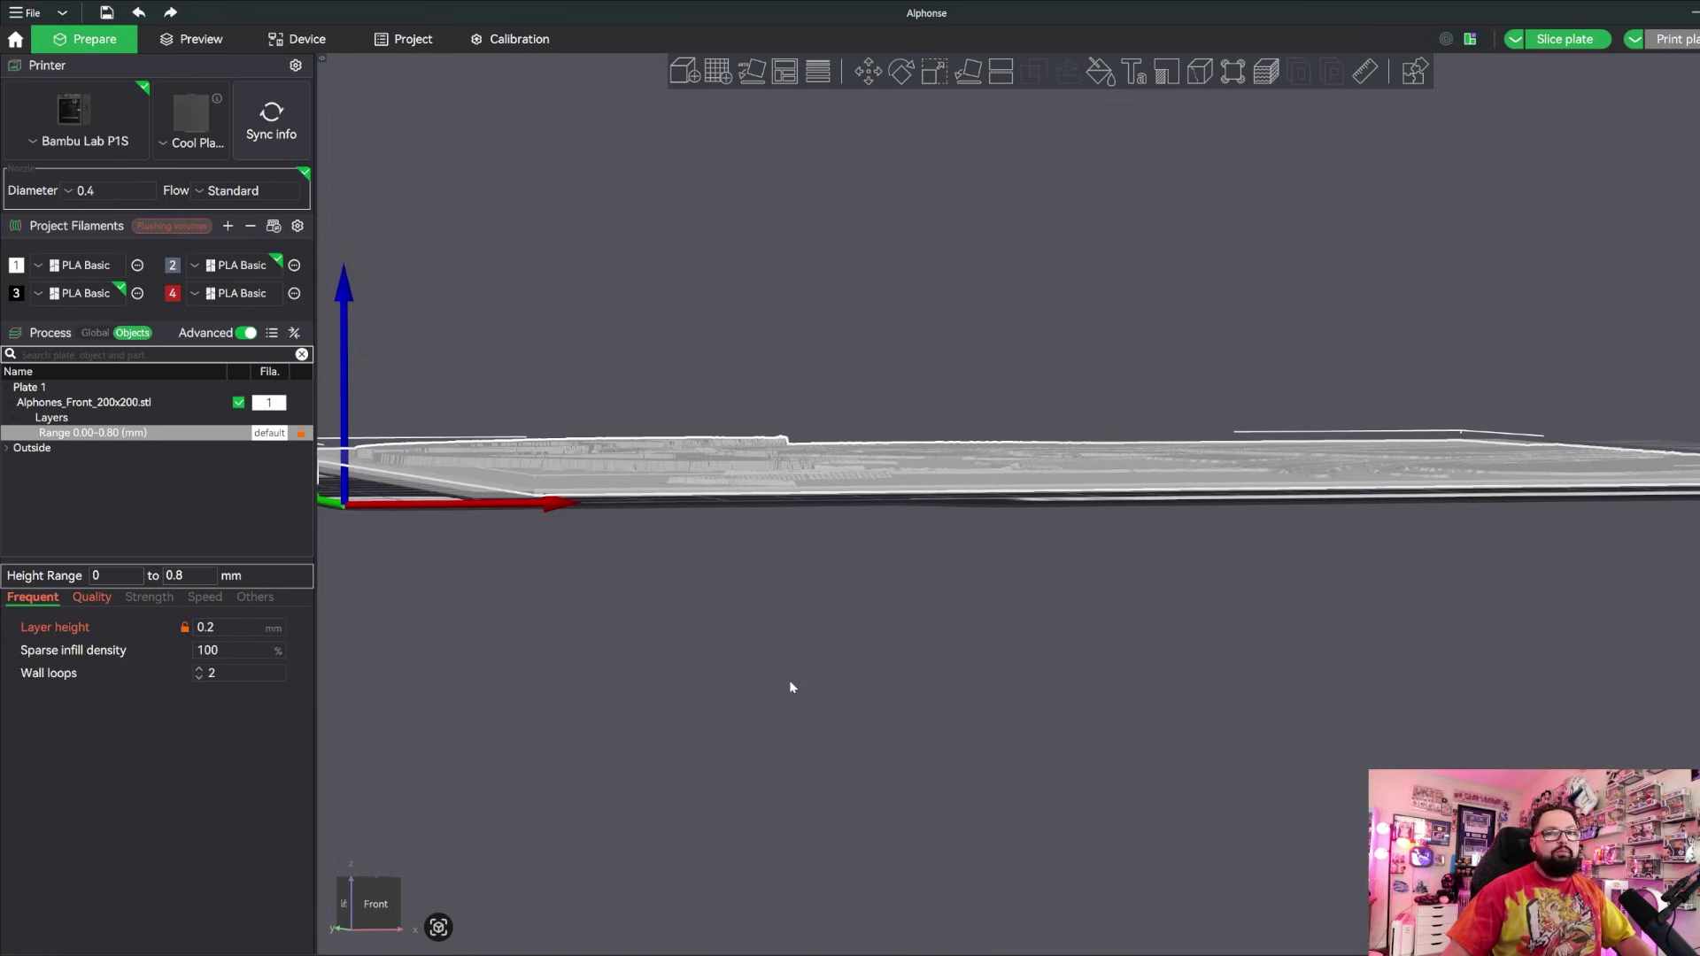
left_click(237, 623)
type("4")
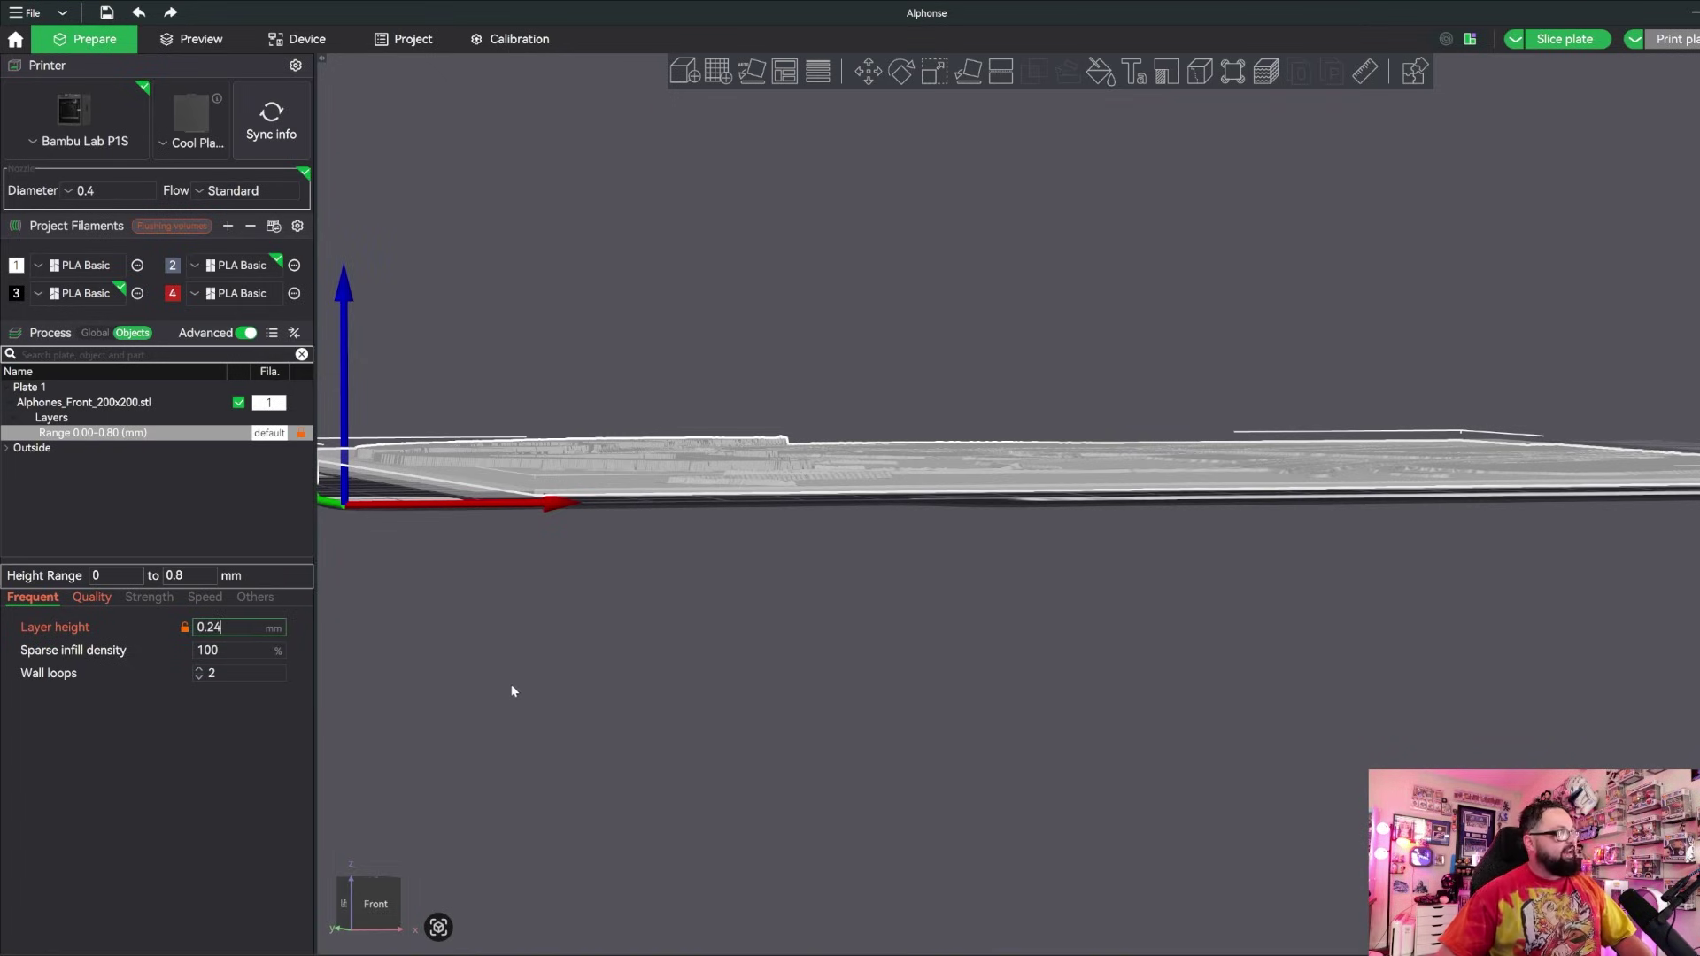
left_click_drag(512, 691, 526, 778)
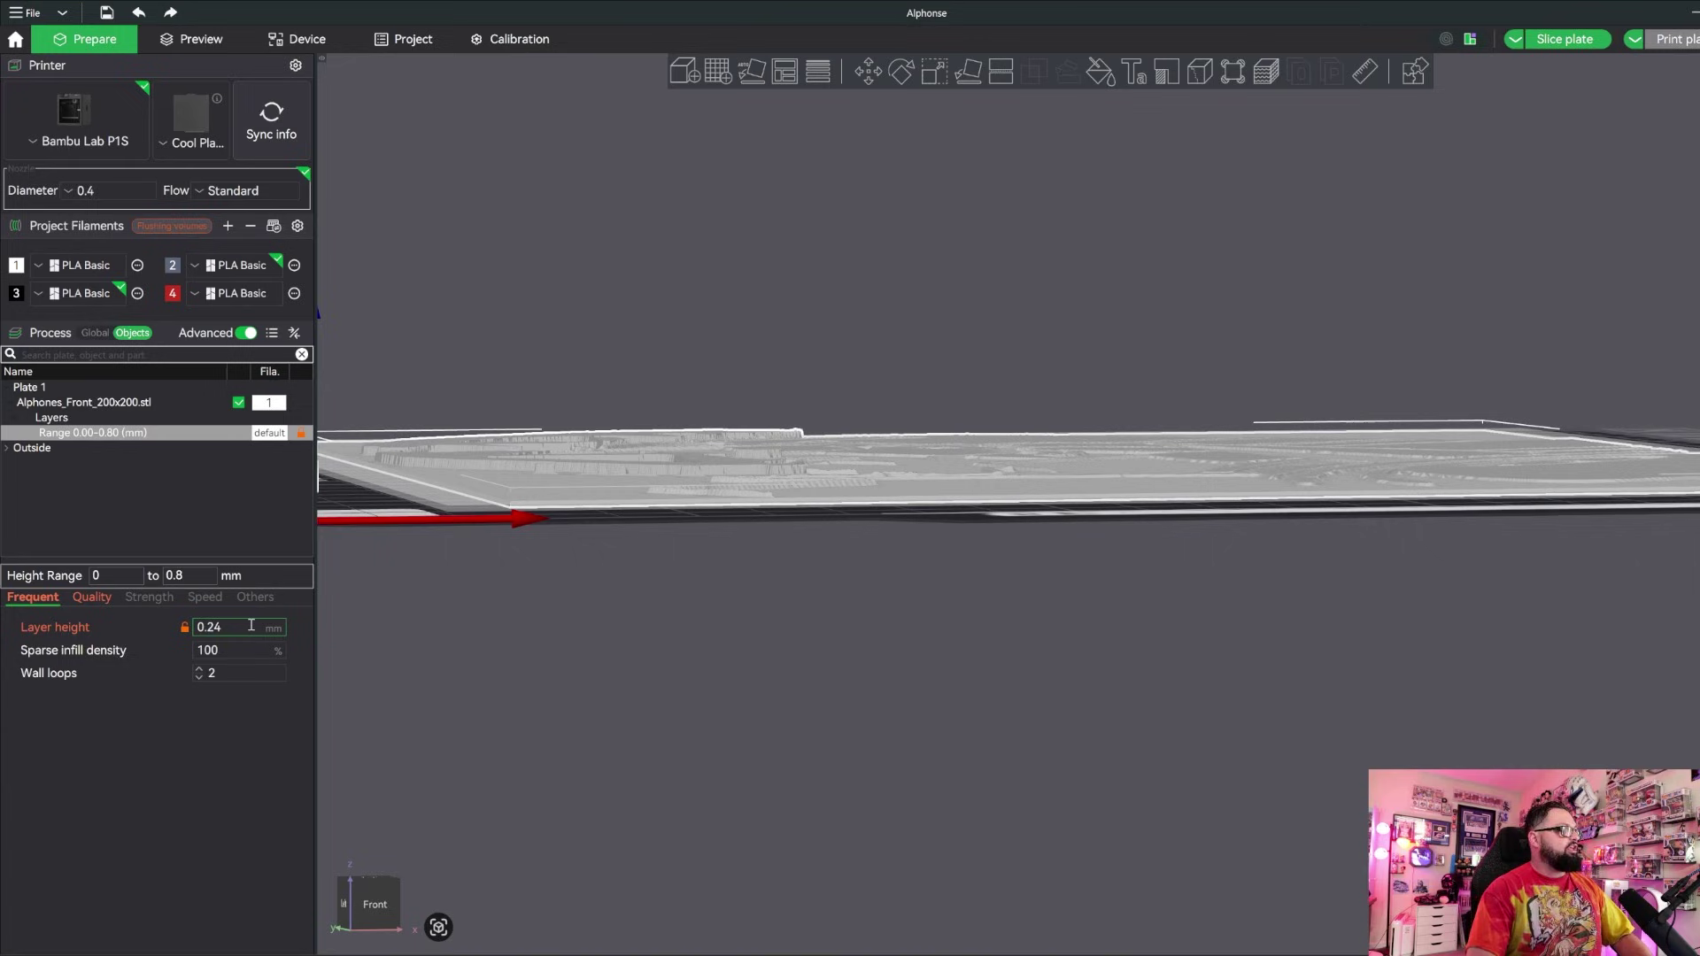
type("1")
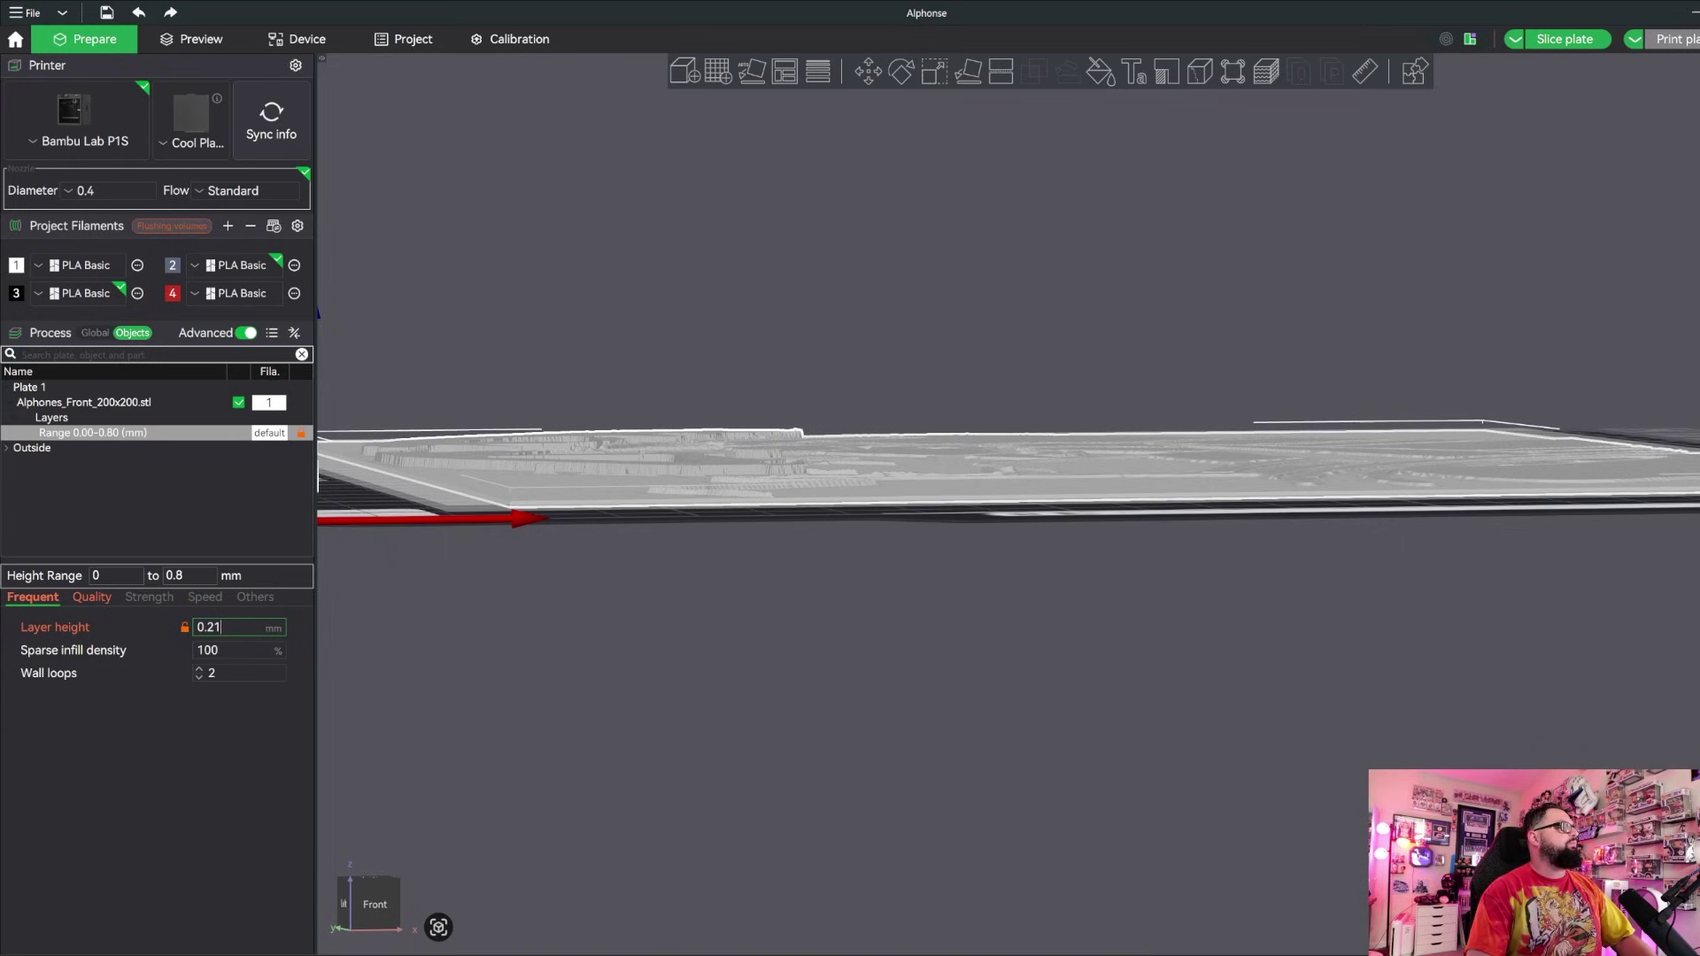
left_click_drag(474, 768, 500, 720)
left_click(499, 721)
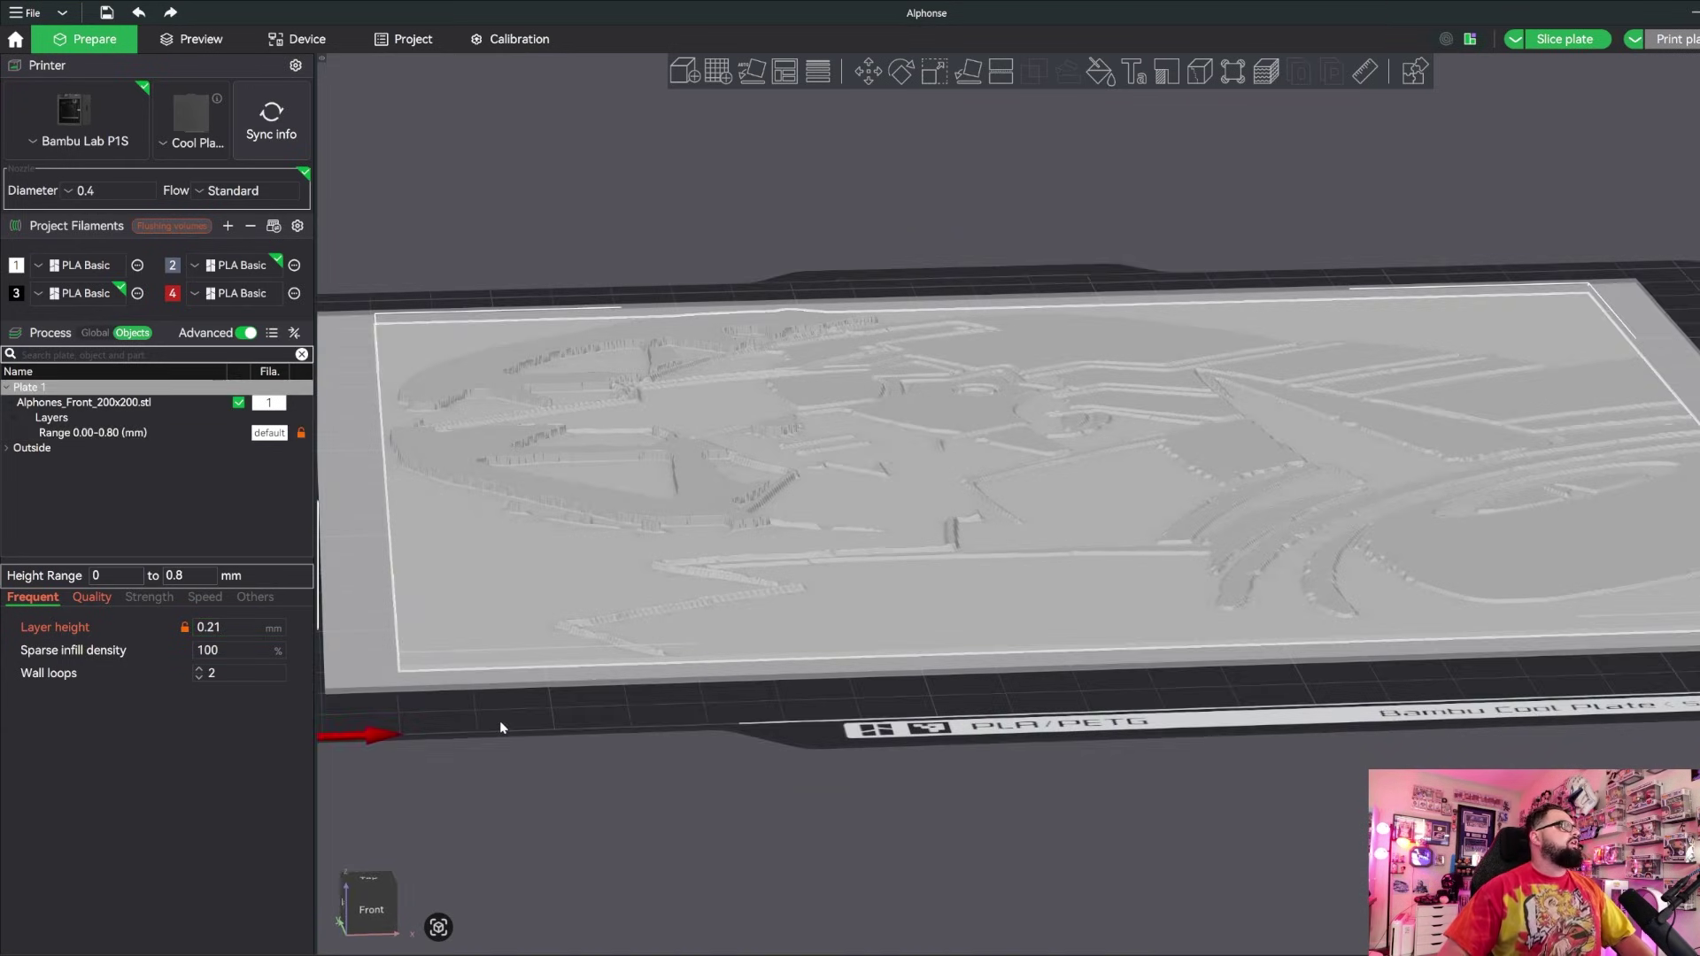
Reselect the 0.00-0.80 range and correct its layer height to 0.24 mm.
left_click(118, 433)
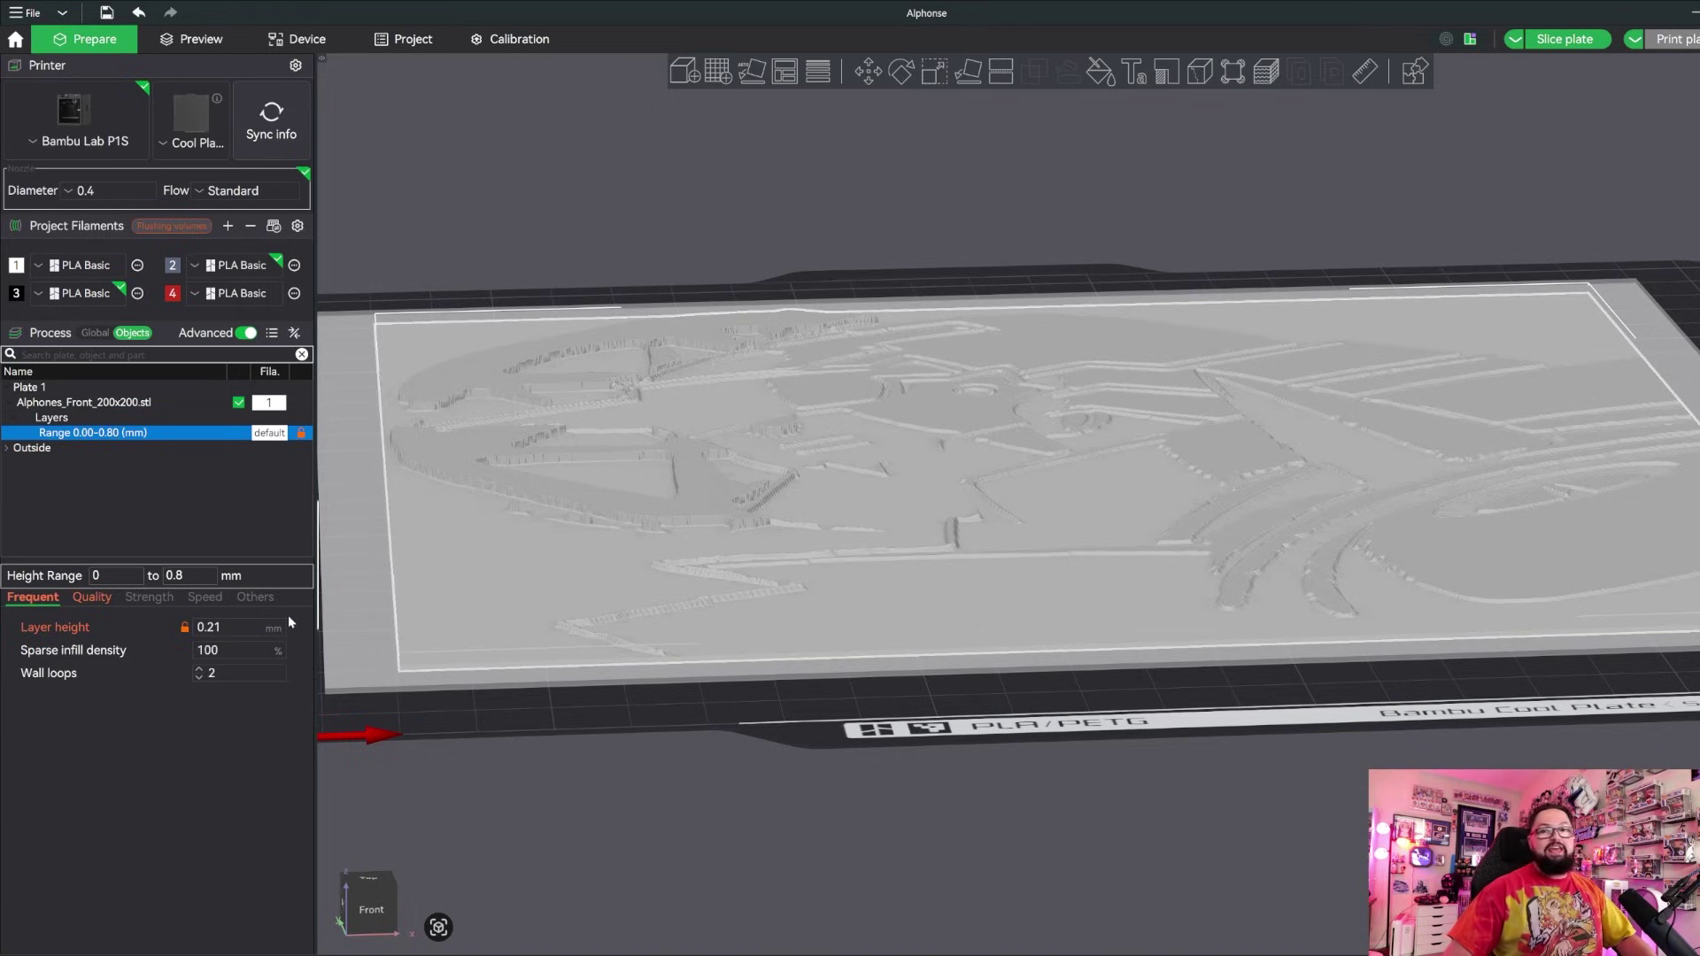
left_click(194, 581)
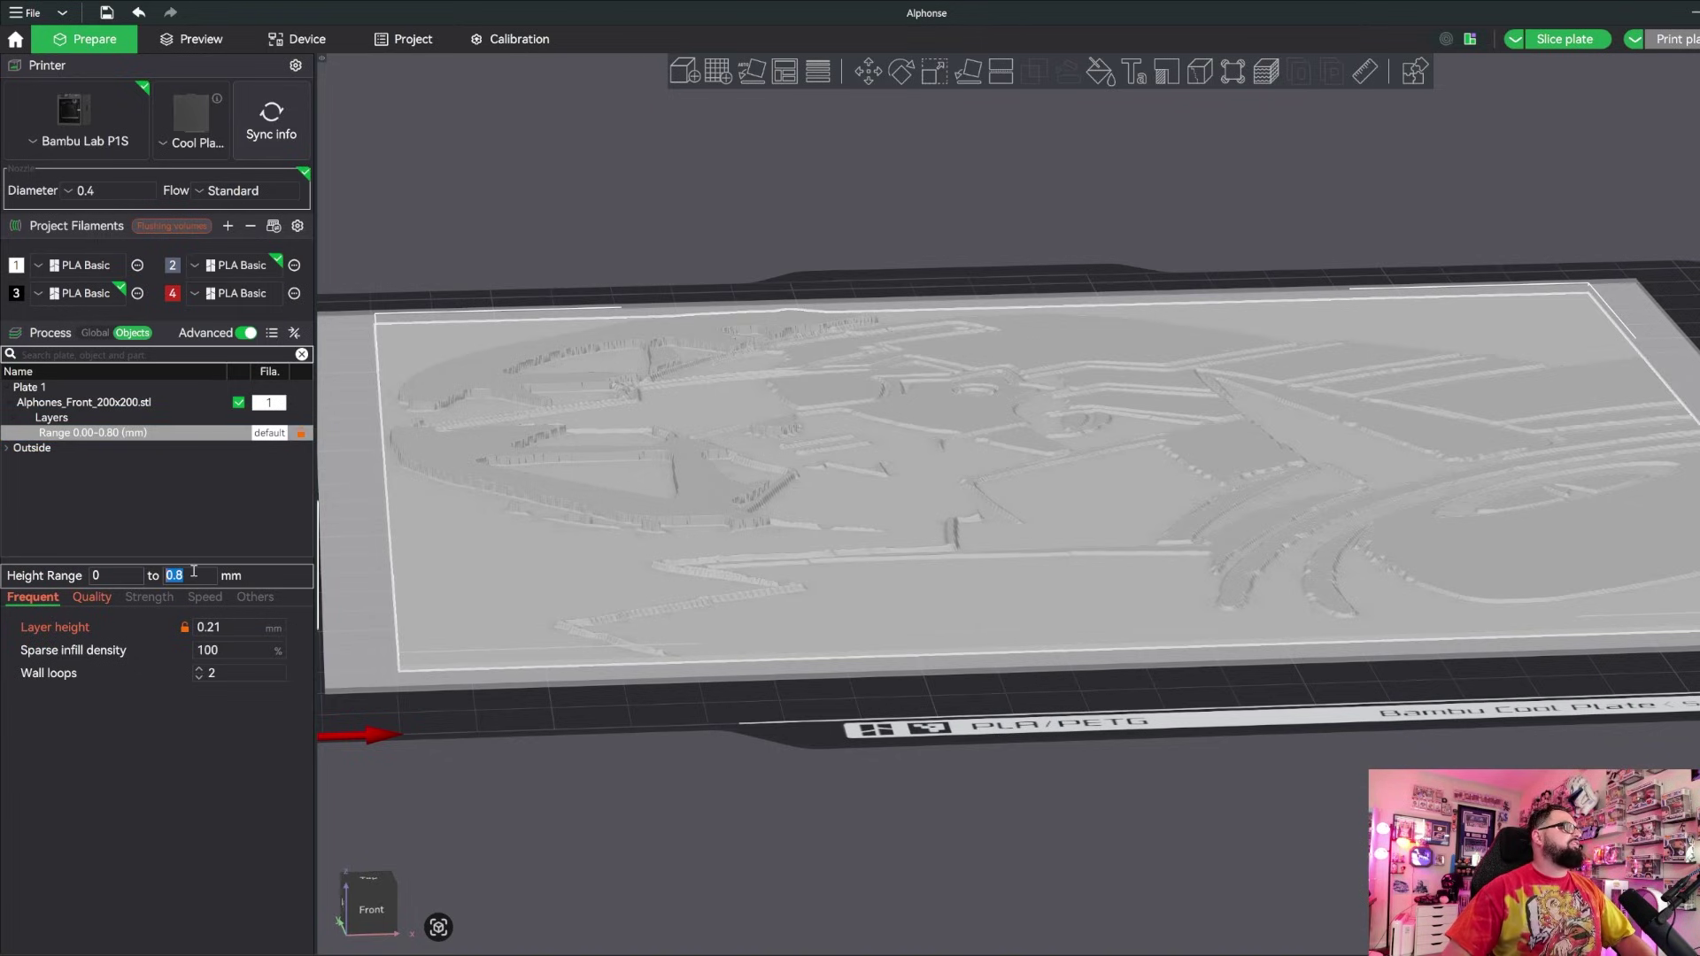
left_click(245, 625)
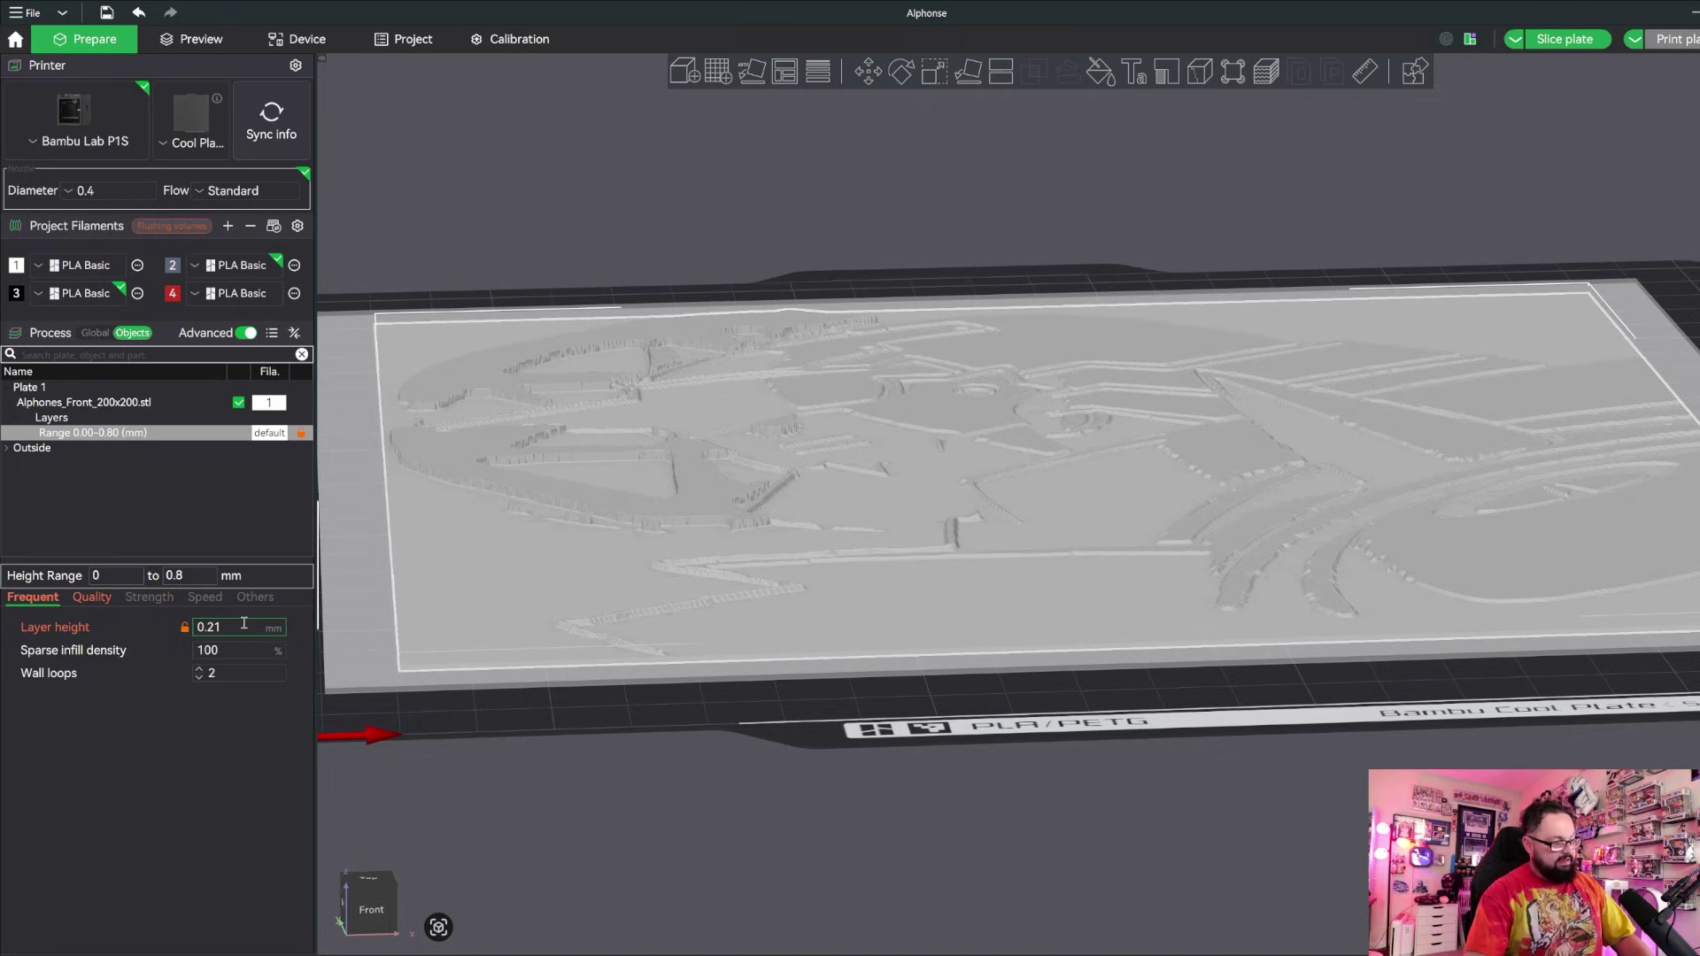
key("BackSpace")
type("4")
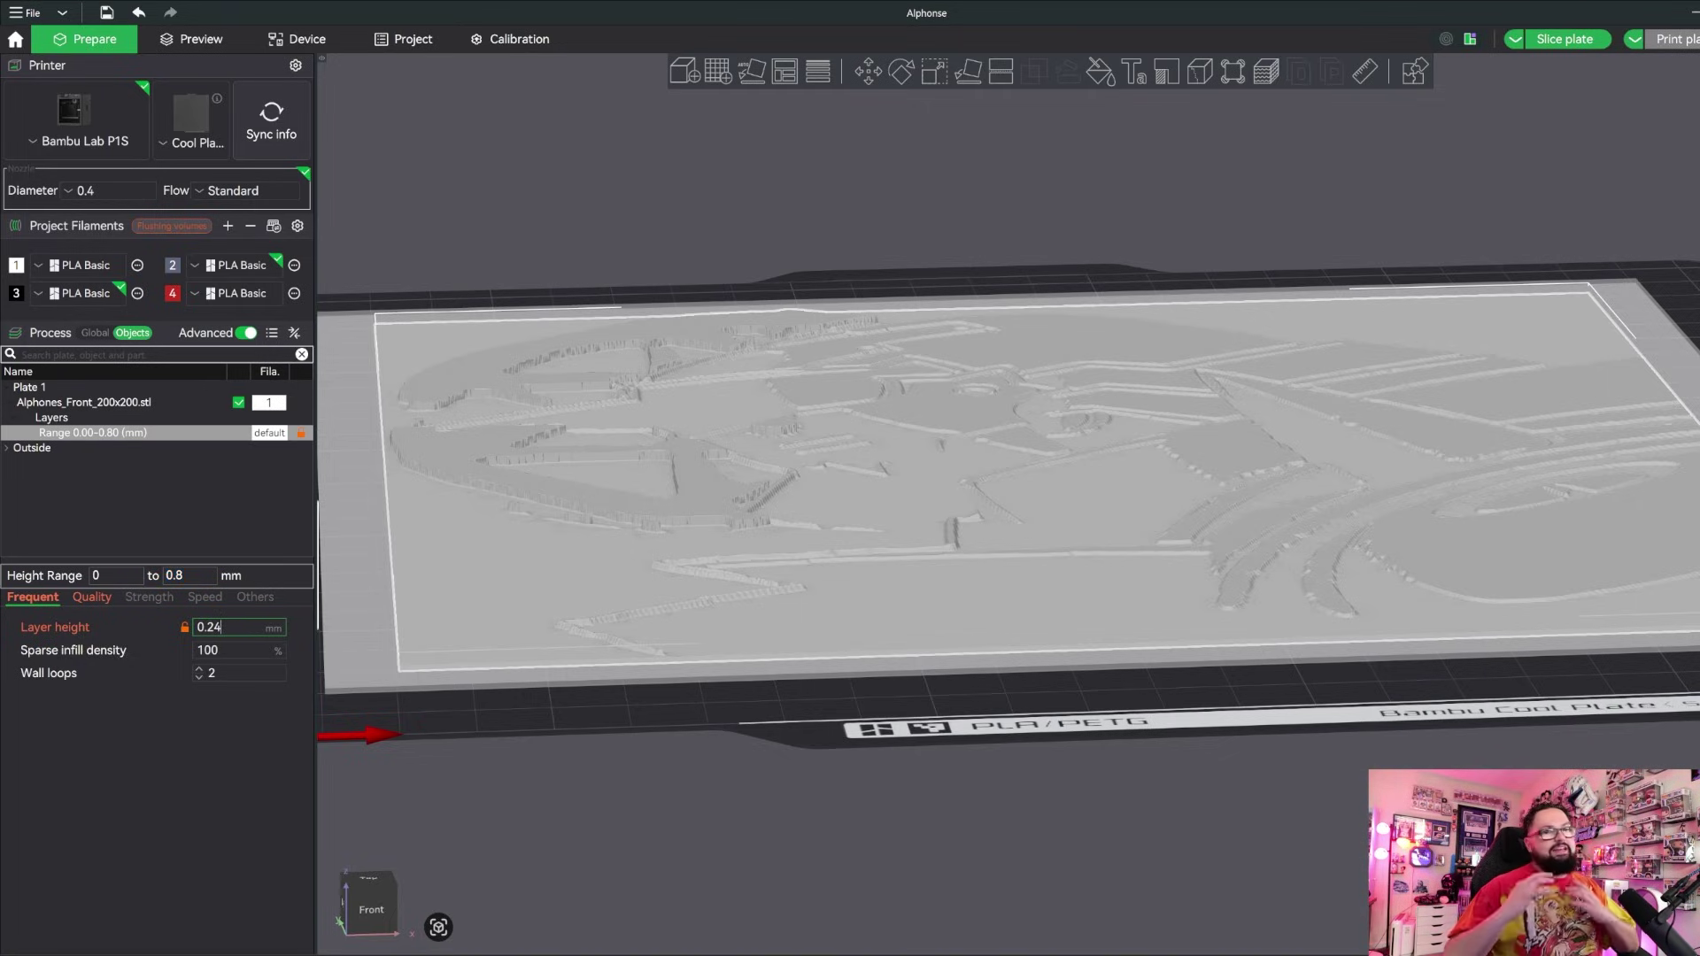
Reselect the 0–0.8 mm range and check its 100% sparse infill density.
left_click(652, 801)
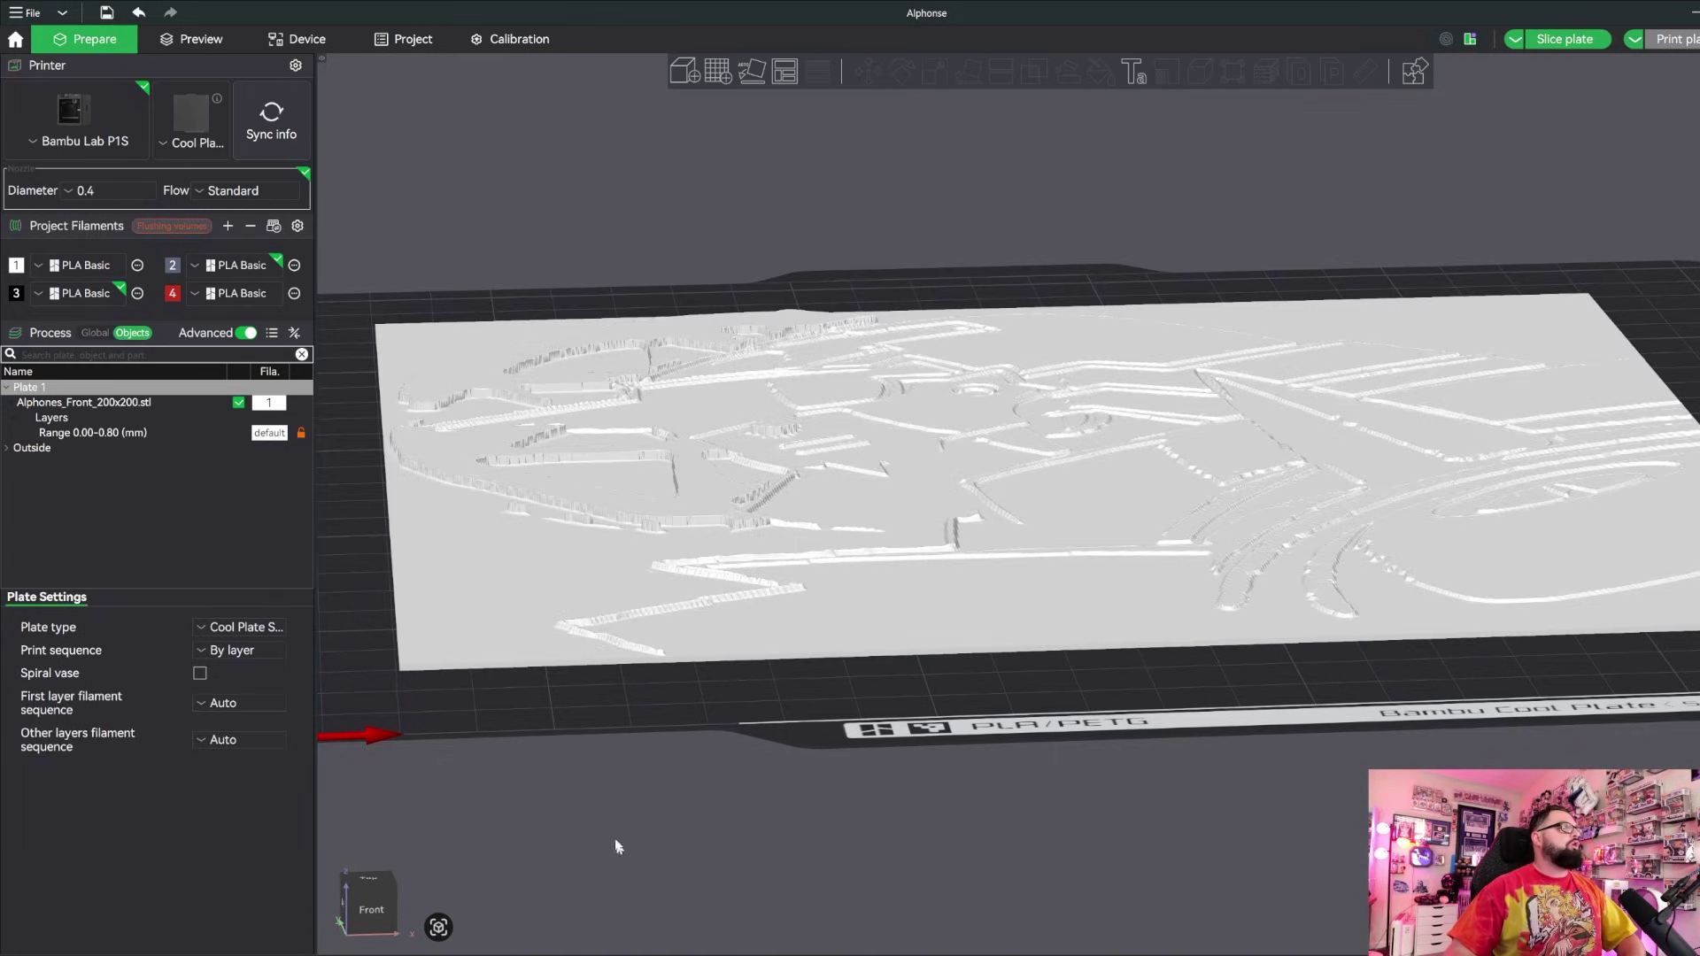
left_click(152, 435)
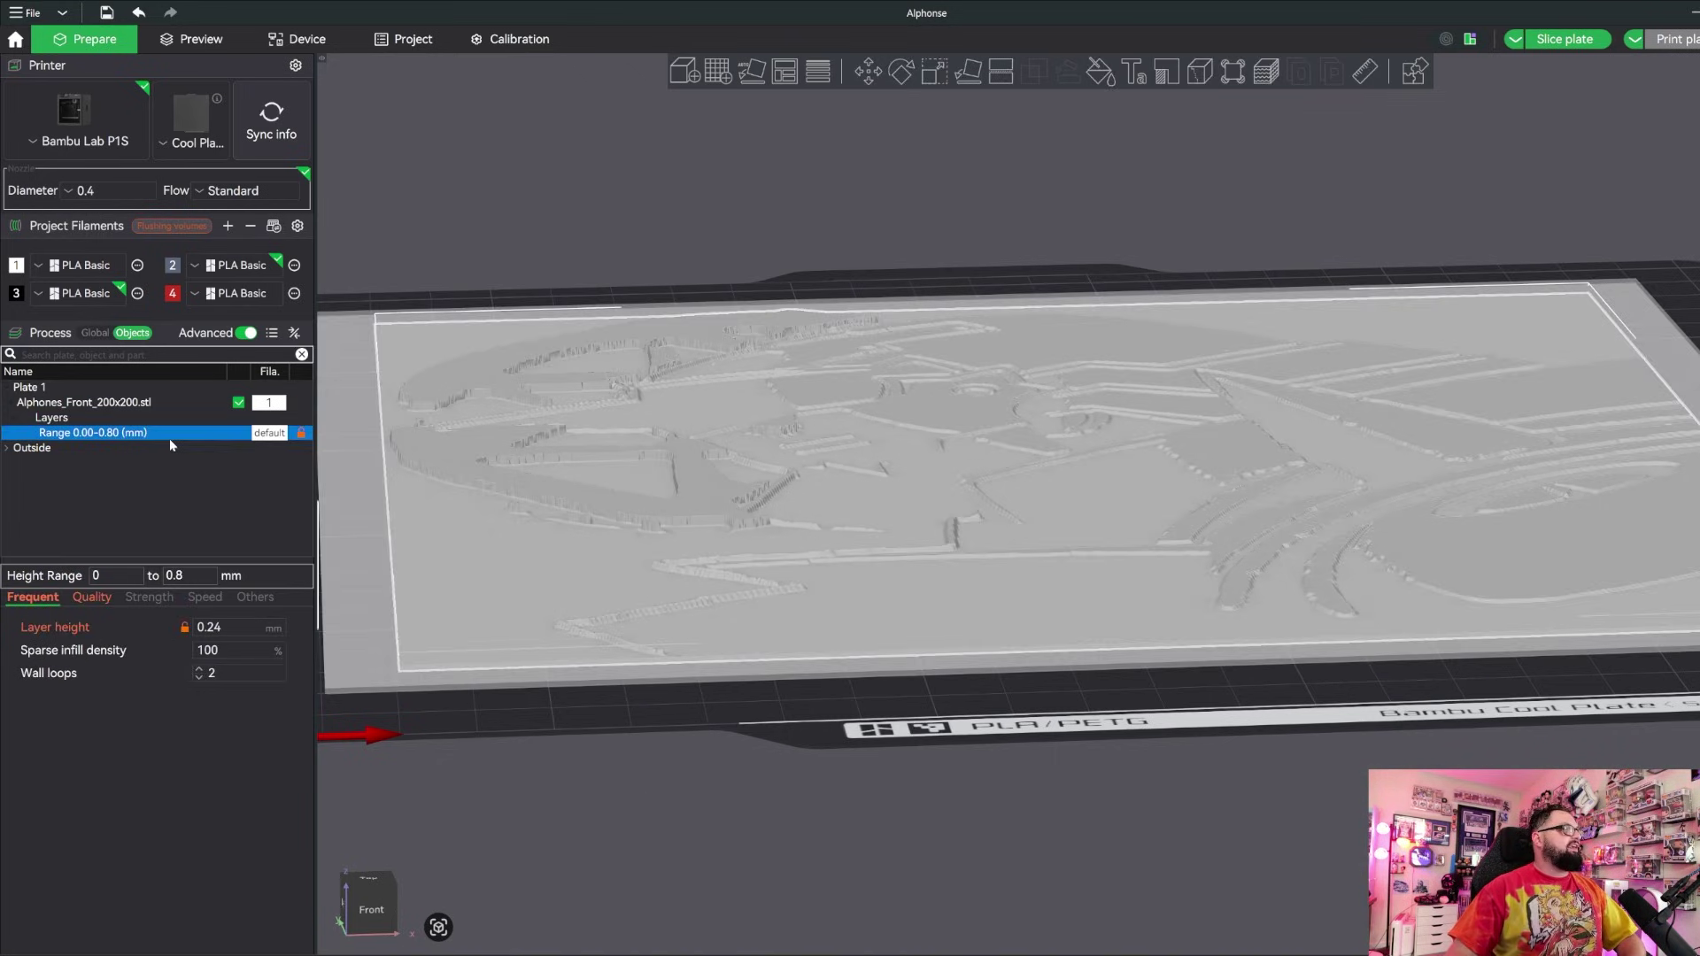
key("1")
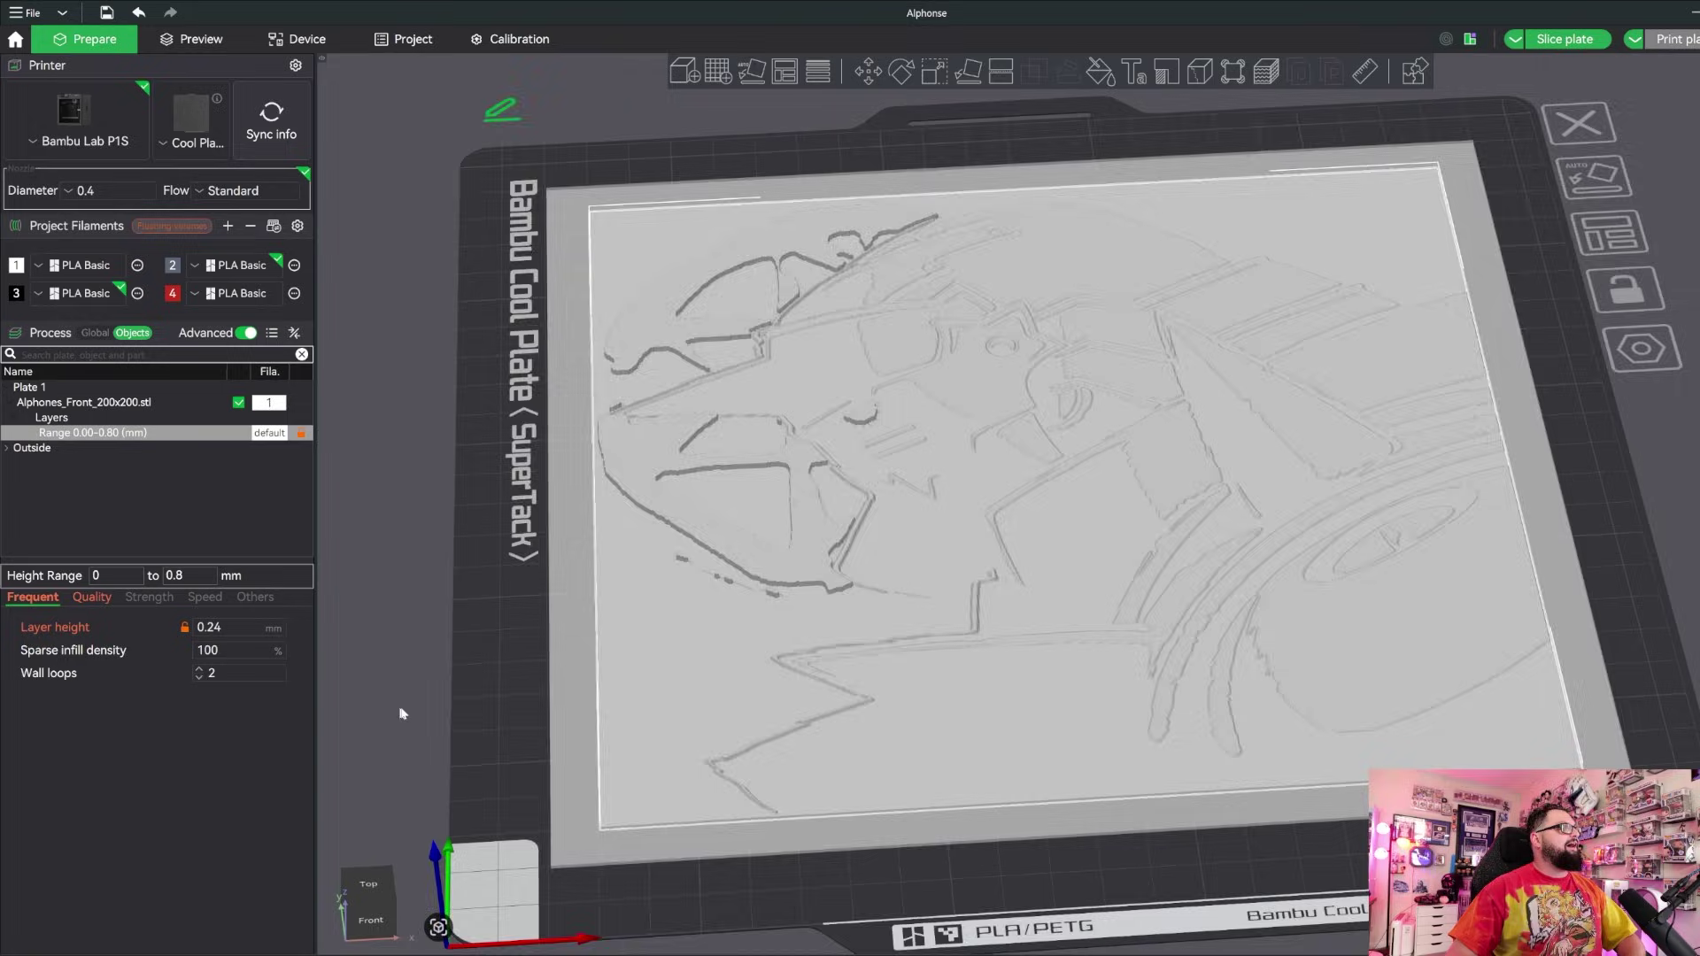
key("0")
double_click(229, 657)
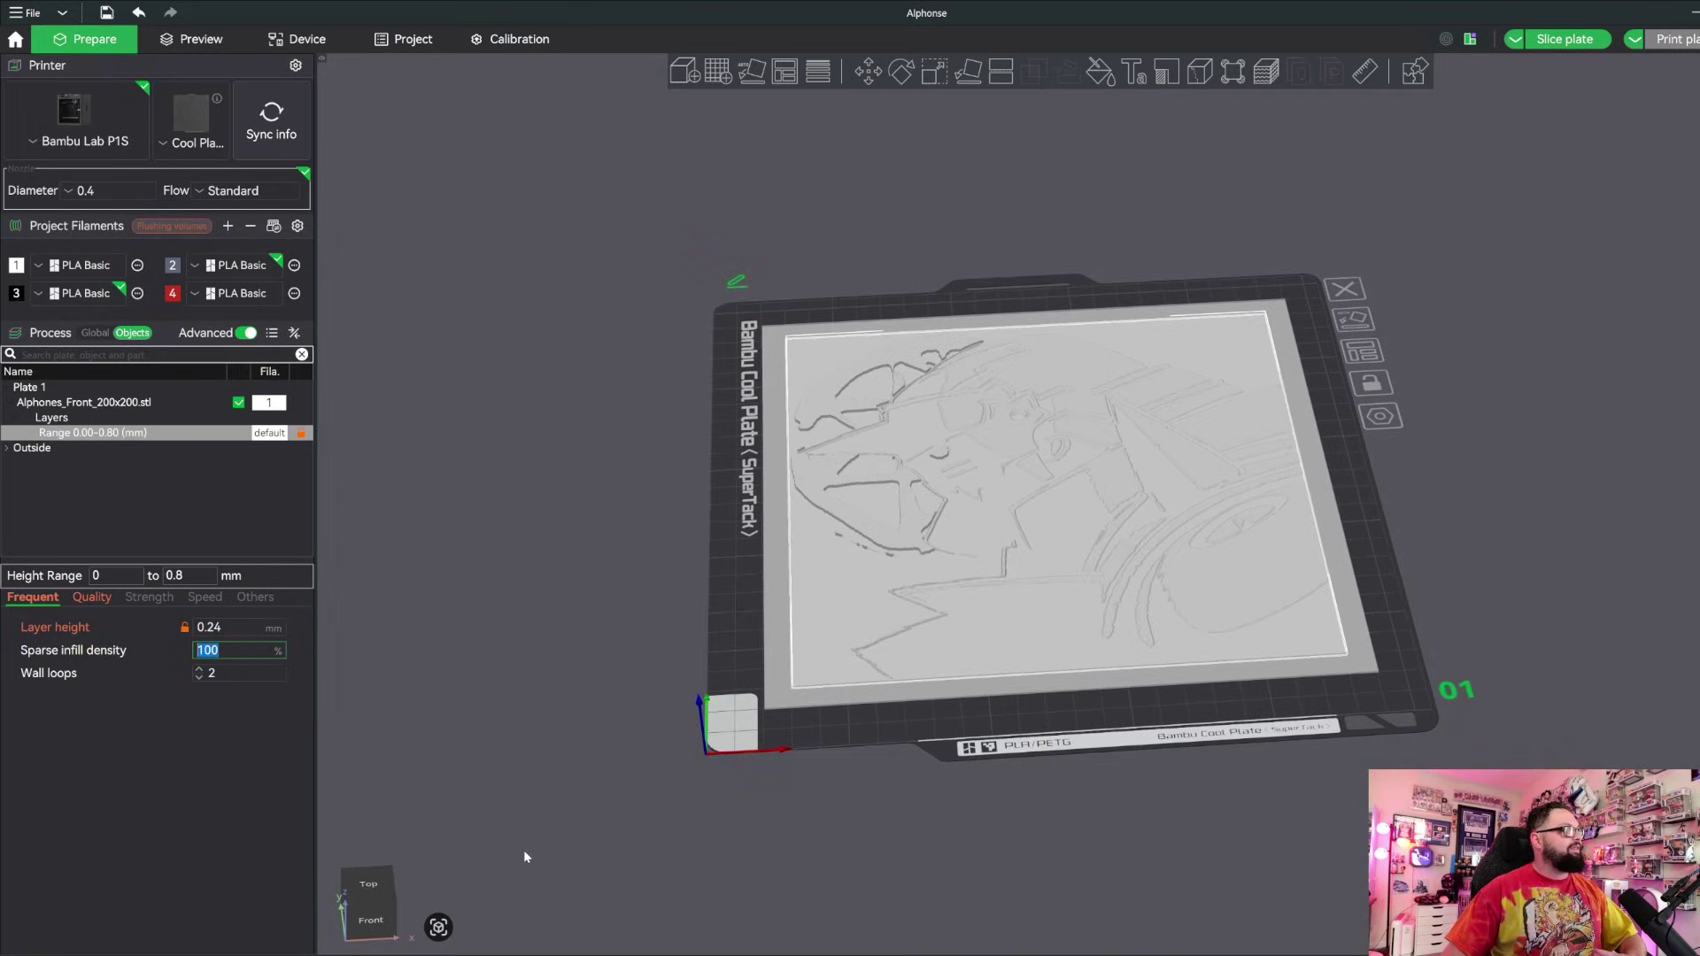
Review the range's Quality, Strength, Speed and Others settings, then return to Frequent.
left_click(92, 599)
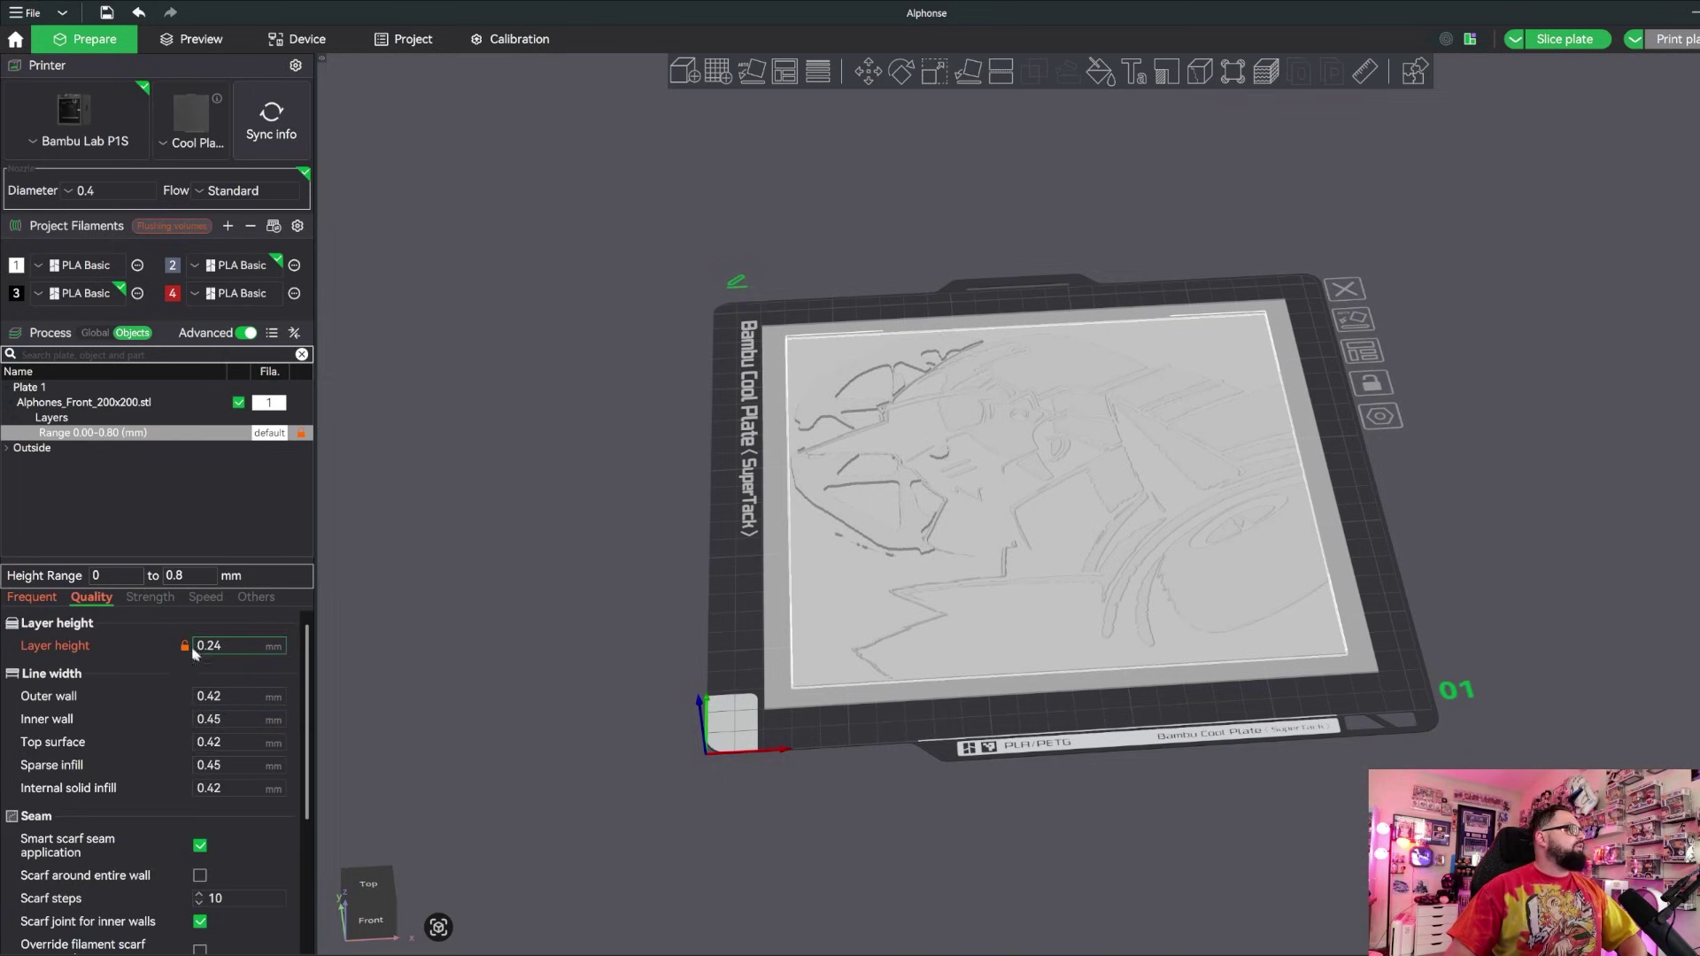
left_click(149, 598)
scroll(283, 801, "down", 3)
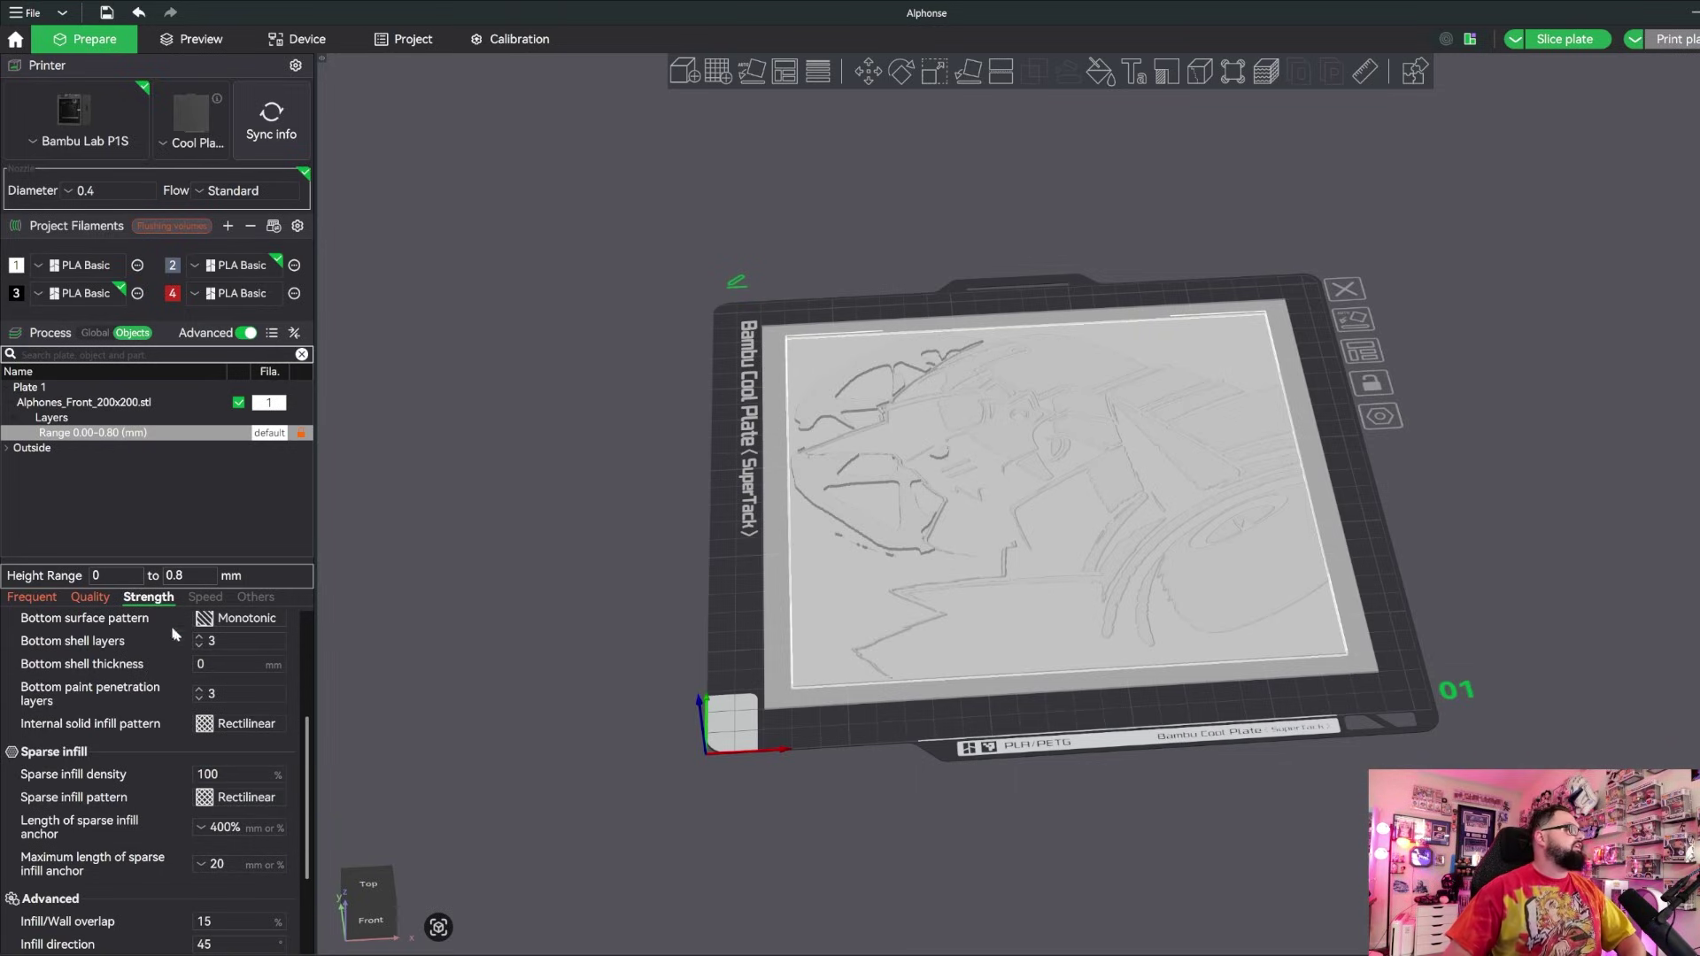
left_click(205, 598)
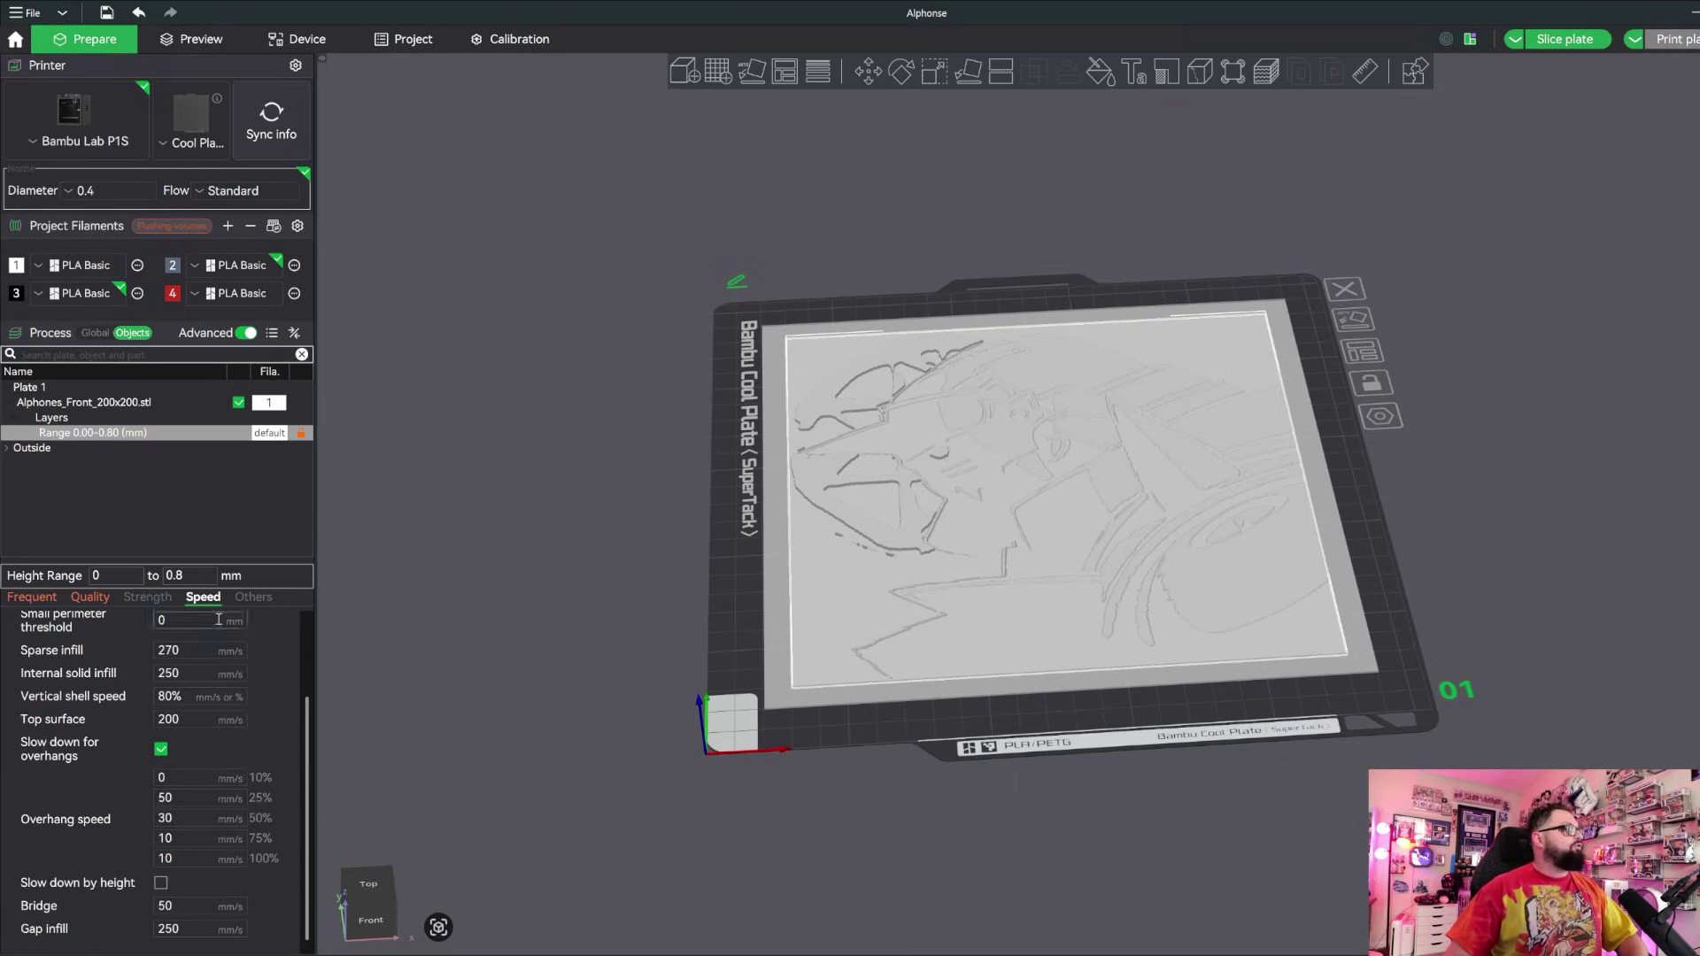
scroll(285, 645, "up", 3)
left_click(254, 598)
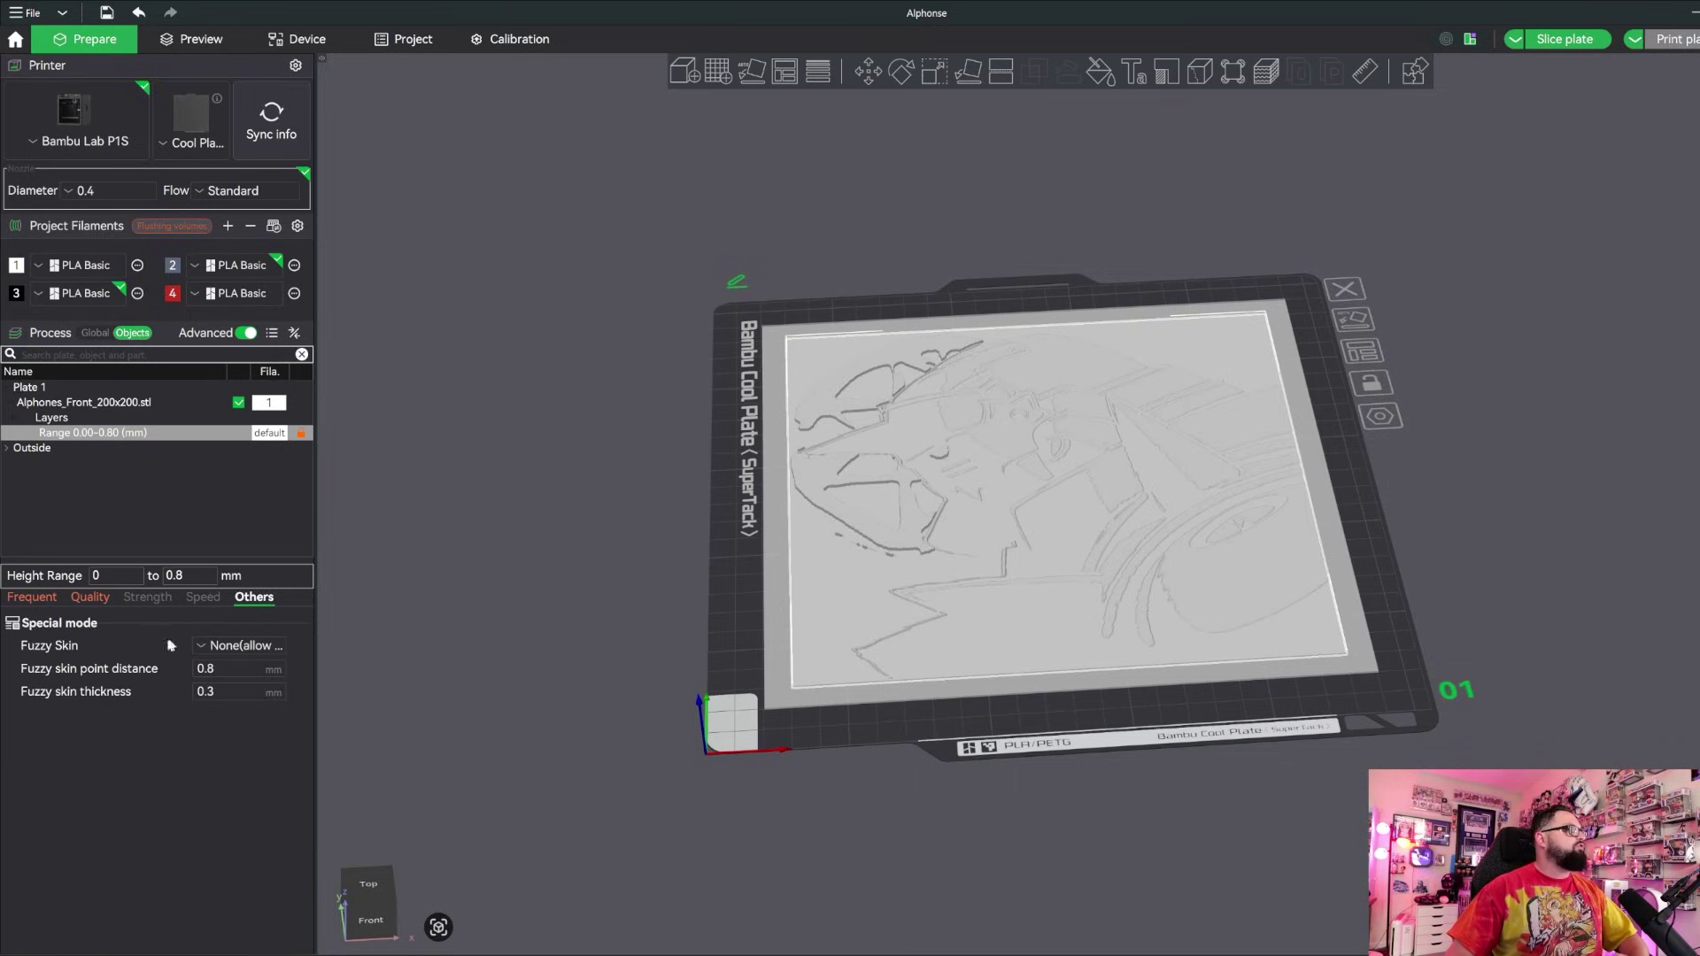
left_click(32, 599)
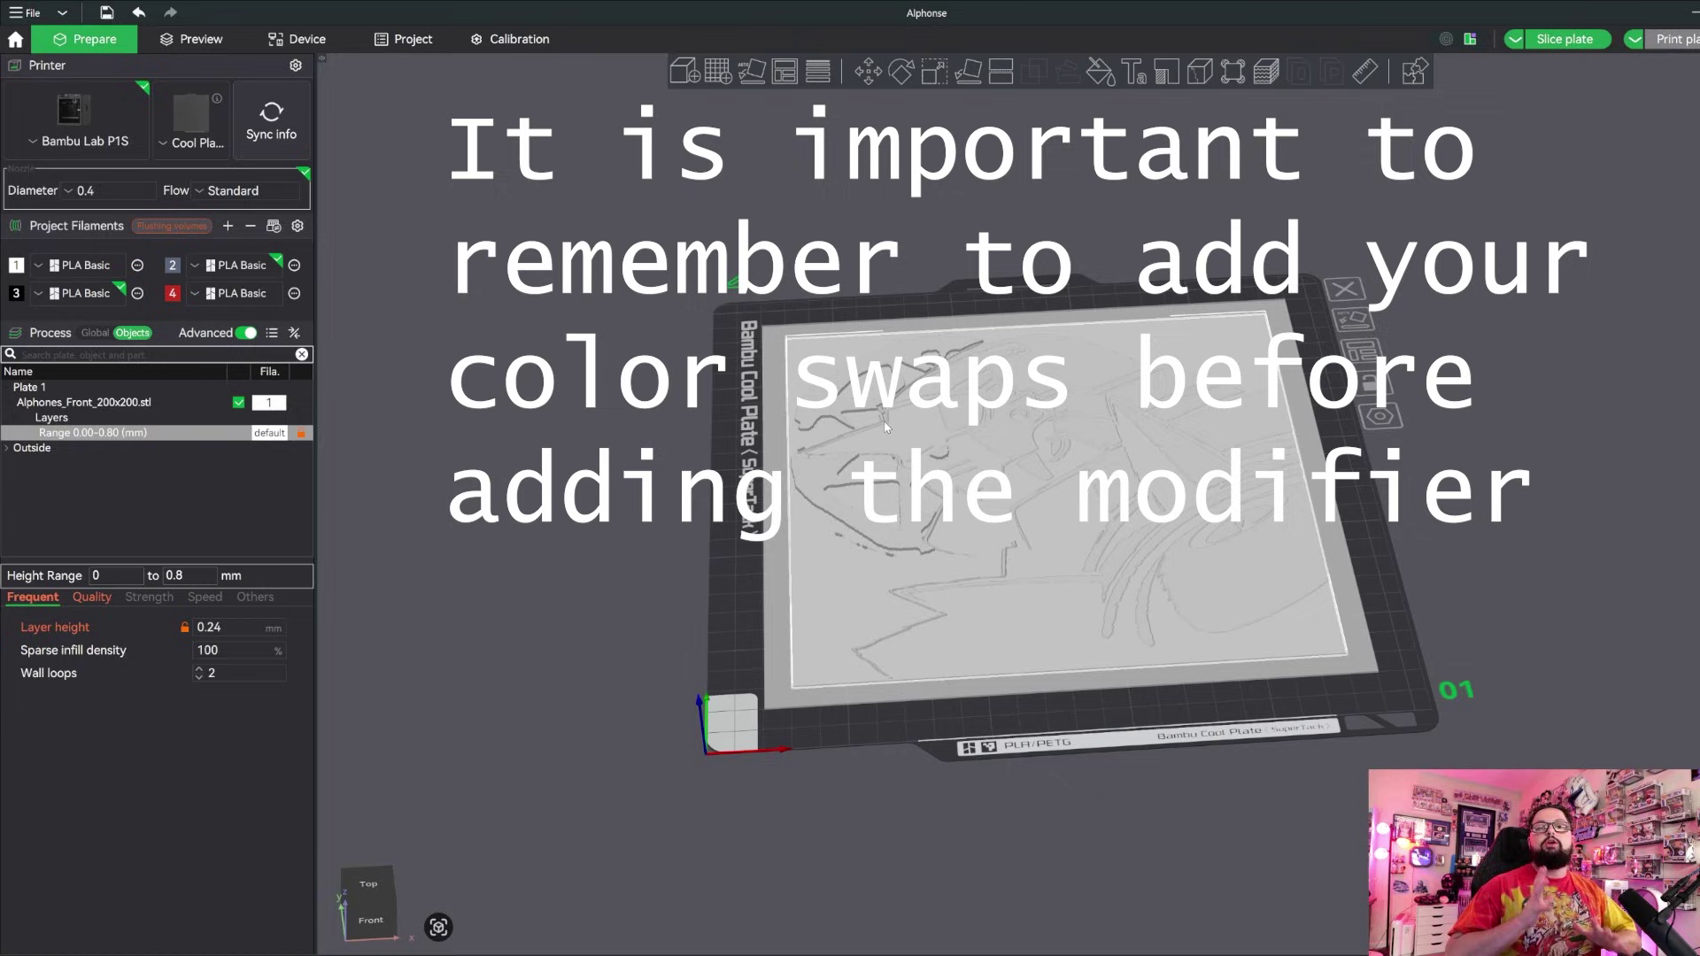
Slice the plate with the 0.24 mm base range modifier and show the Preview.
left_click(1565, 39)
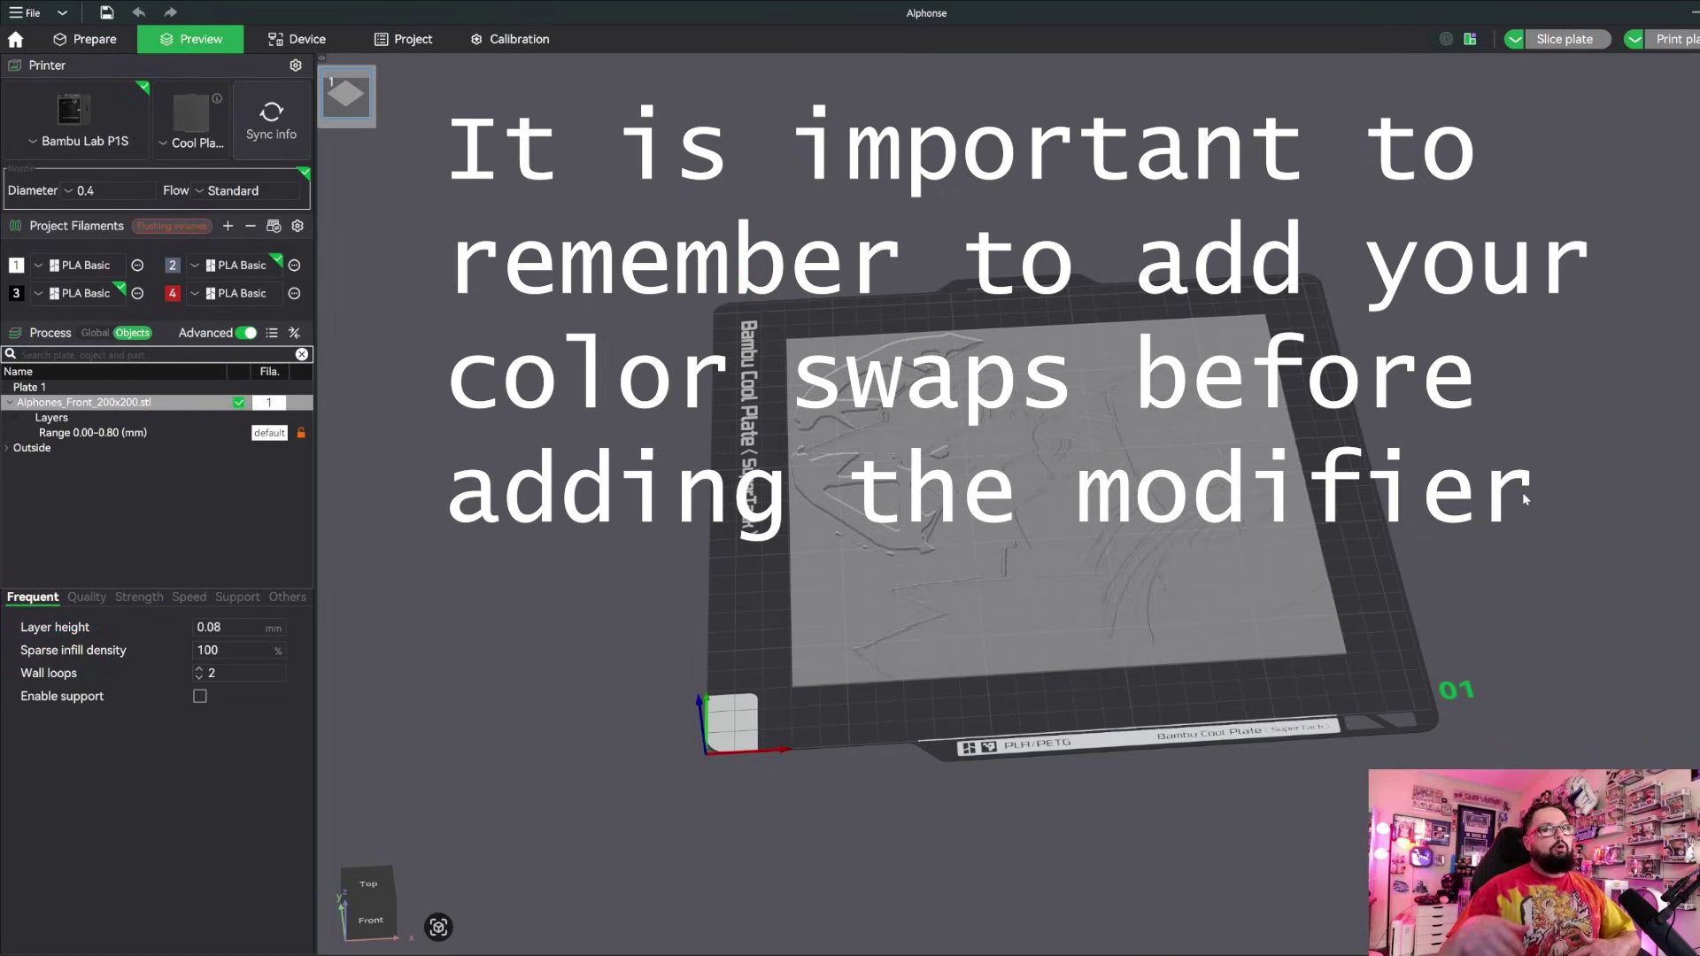